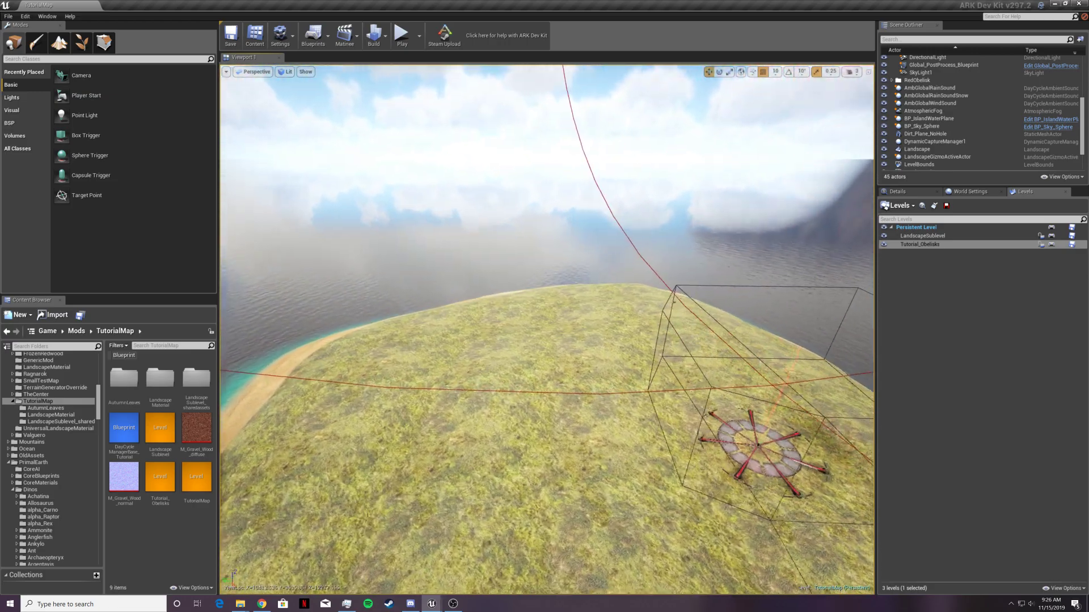
- Examine the red obelisk pad in the viewport and expand the RedObelisk folder to review its actors
right_drag(546, 329, 318, 318)
key(w)
key(d)
key(d)
mouse_move(606, 242)
right_down()
mouse_move(389, 223)
mouse_move(476, 227)
mouse_move(592, 359)
right_up()
key(a)
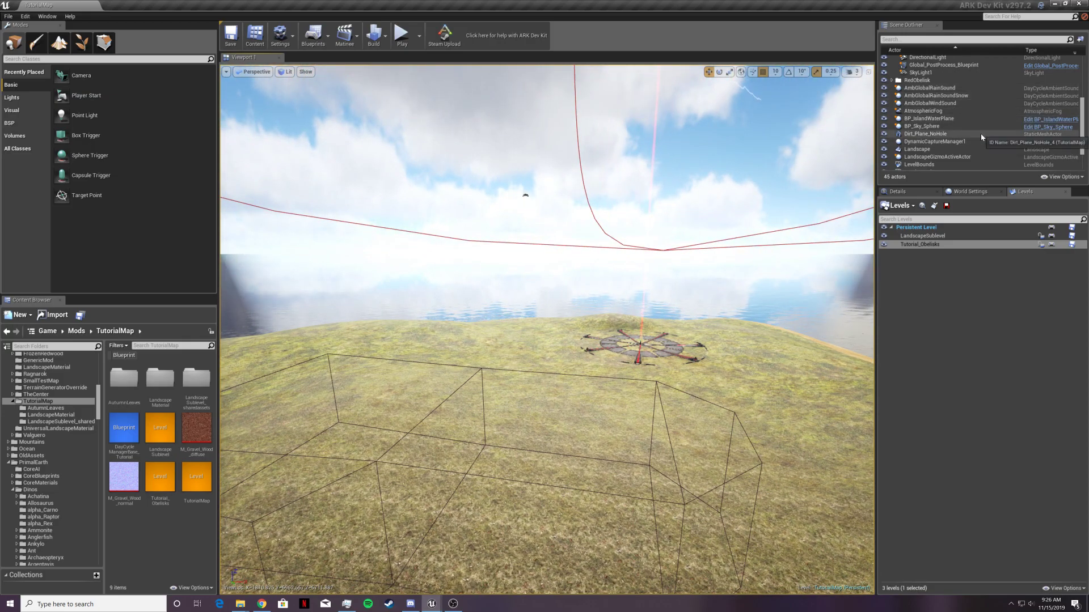
scroll(981, 134, up, 3)
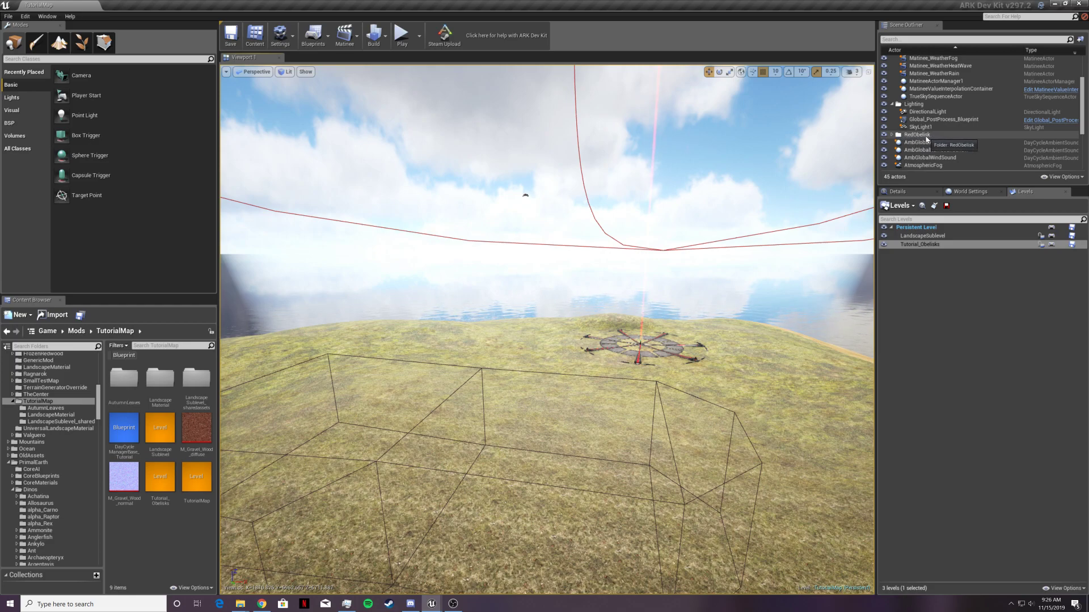
click(893, 135)
scroll(914, 129, down, 4)
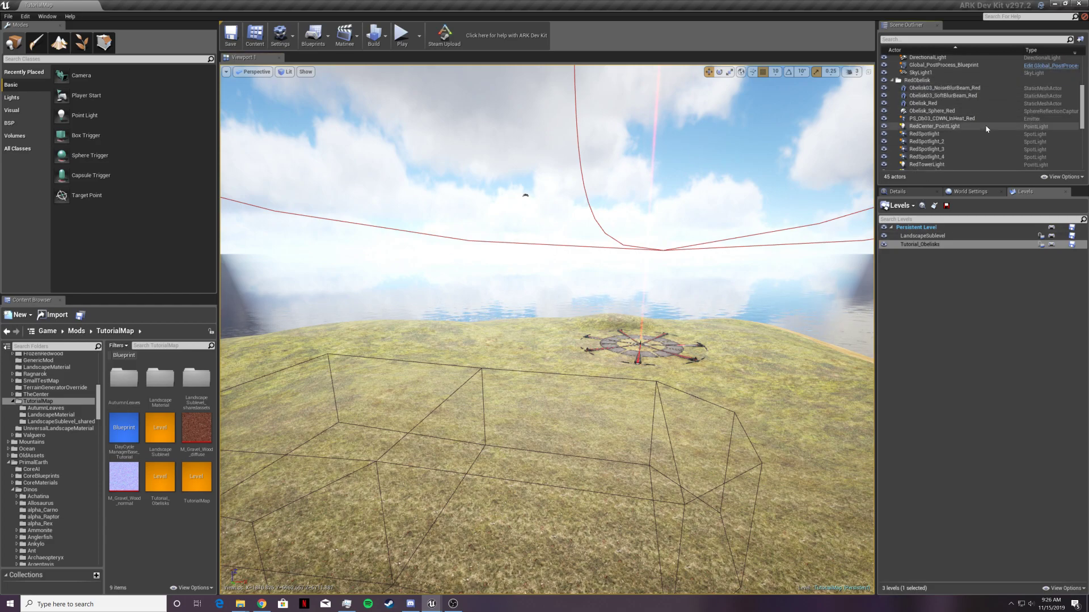
scroll(959, 123, up, 4)
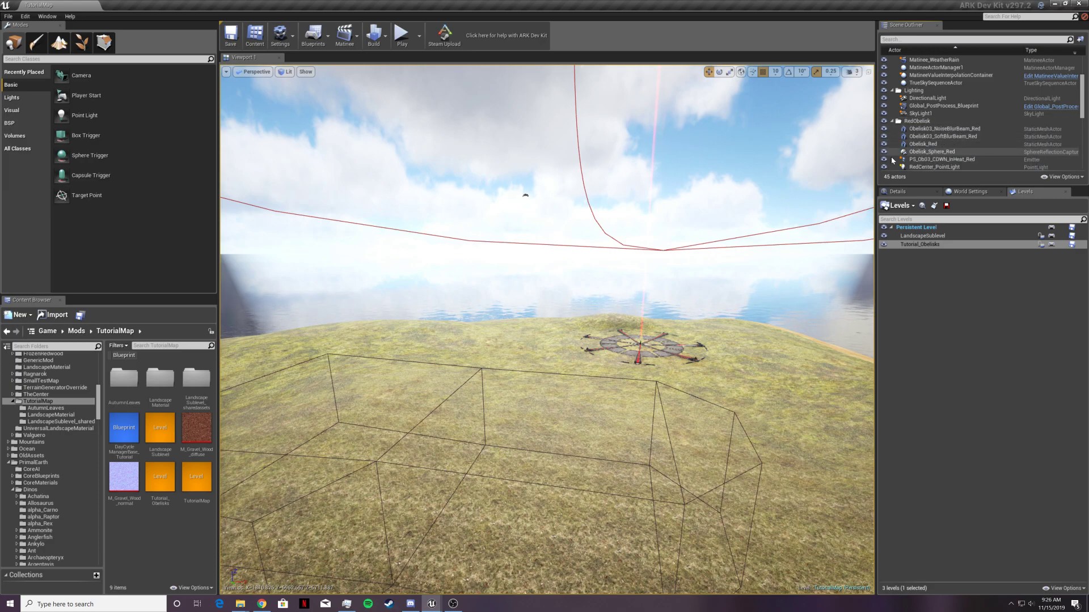
right_drag(794, 248, 686, 275)
key(w)
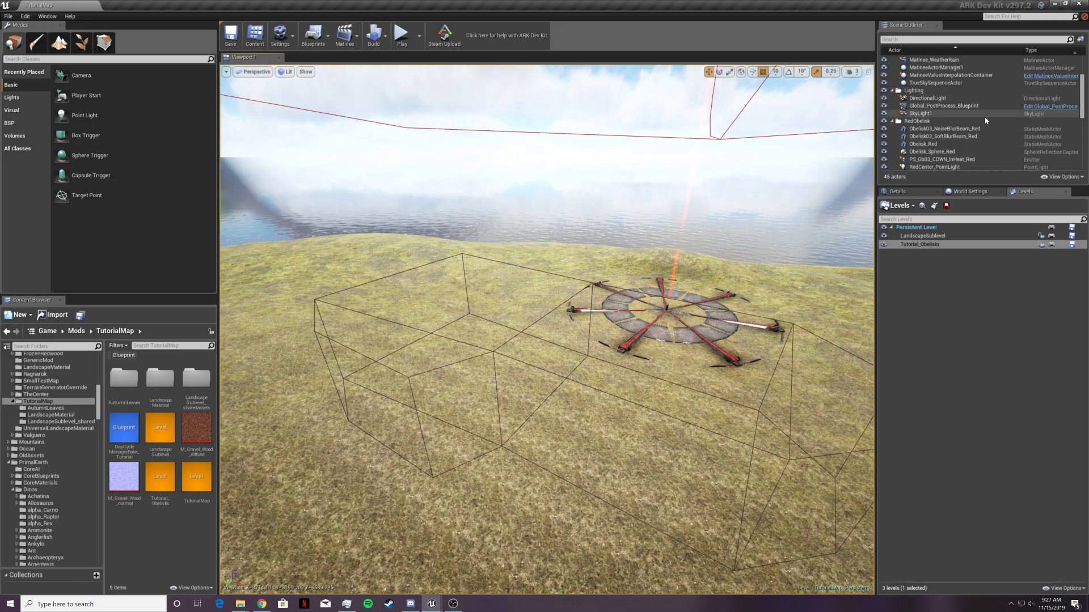
right_drag(818, 215, 845, 210)
right_drag(737, 258, 741, 260)
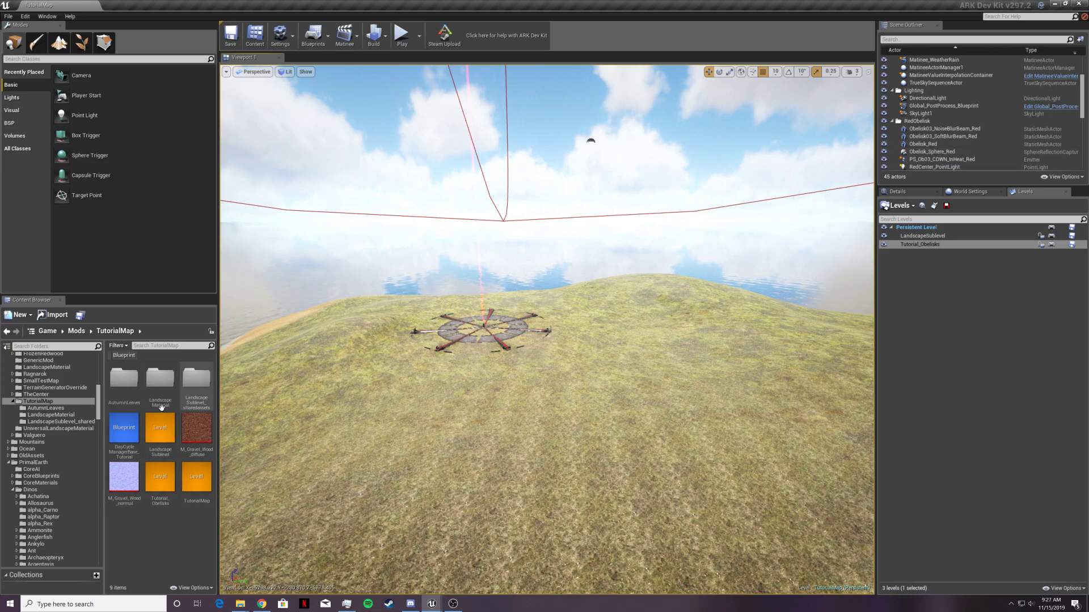
- Copy the MI_Ob1BeamBlur_Noise2 material used by Obelisk03_NoiseBlurBeam_Red into the TutorialMap folder
click(938, 129)
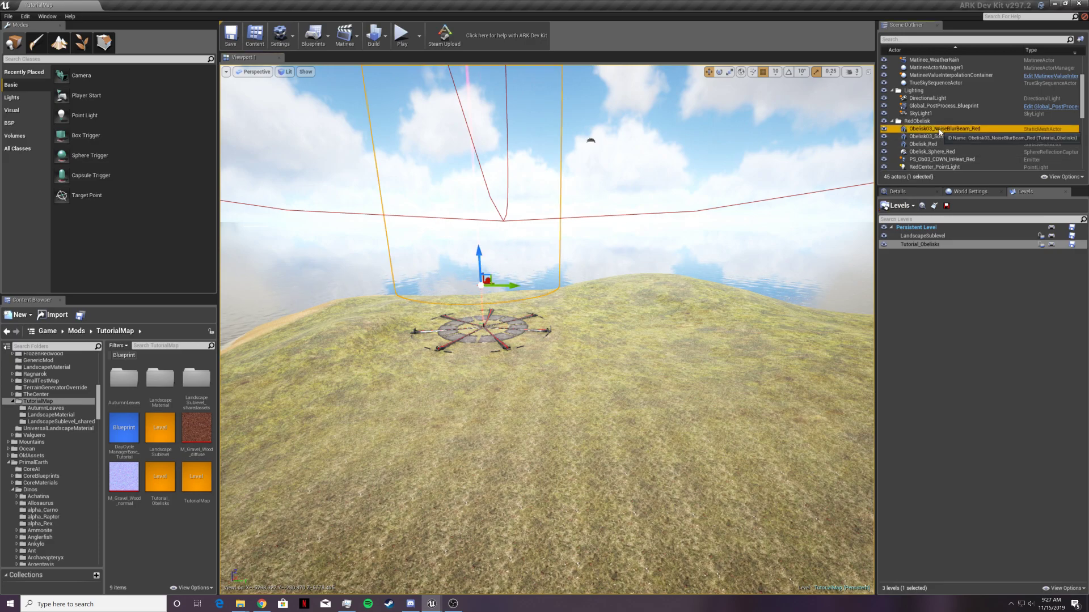
click(898, 192)
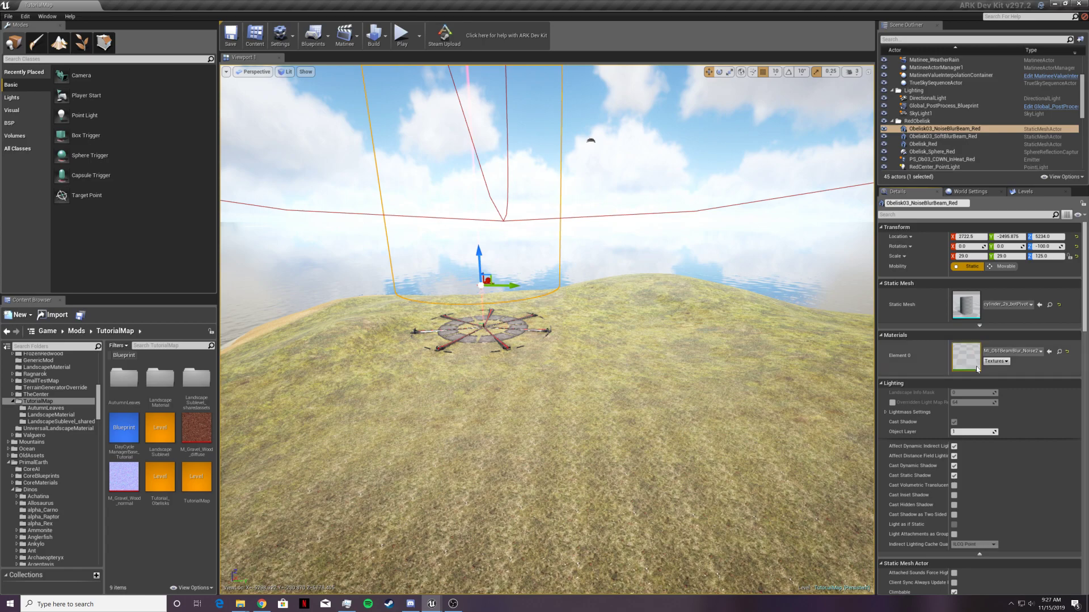
click(1059, 353)
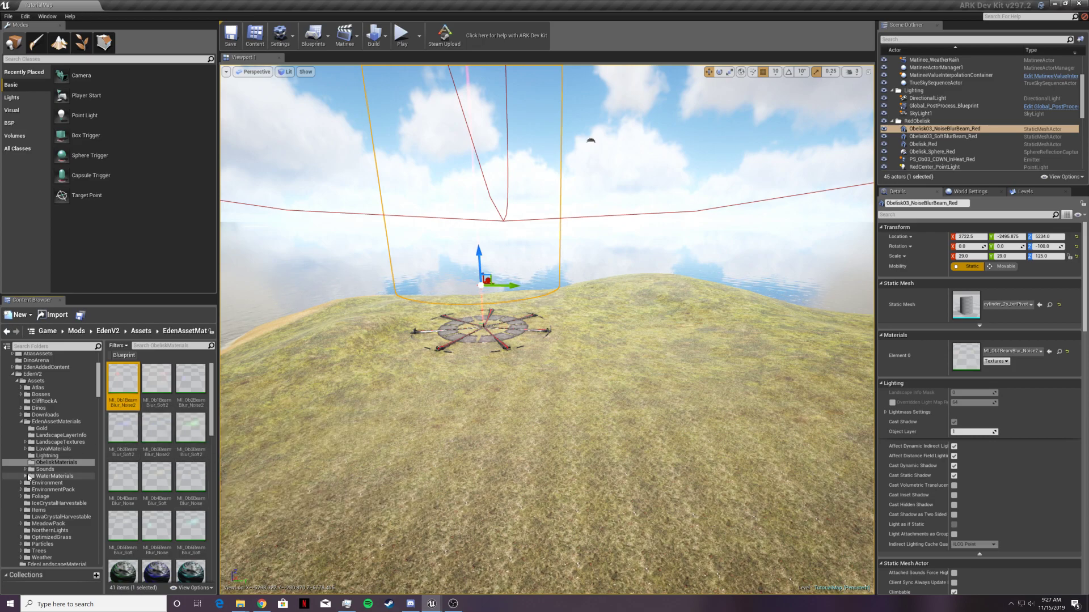
scroll(39, 462, down, 4)
scroll(38, 462, down, 1)
drag(123, 379, 48, 496)
click(63, 503)
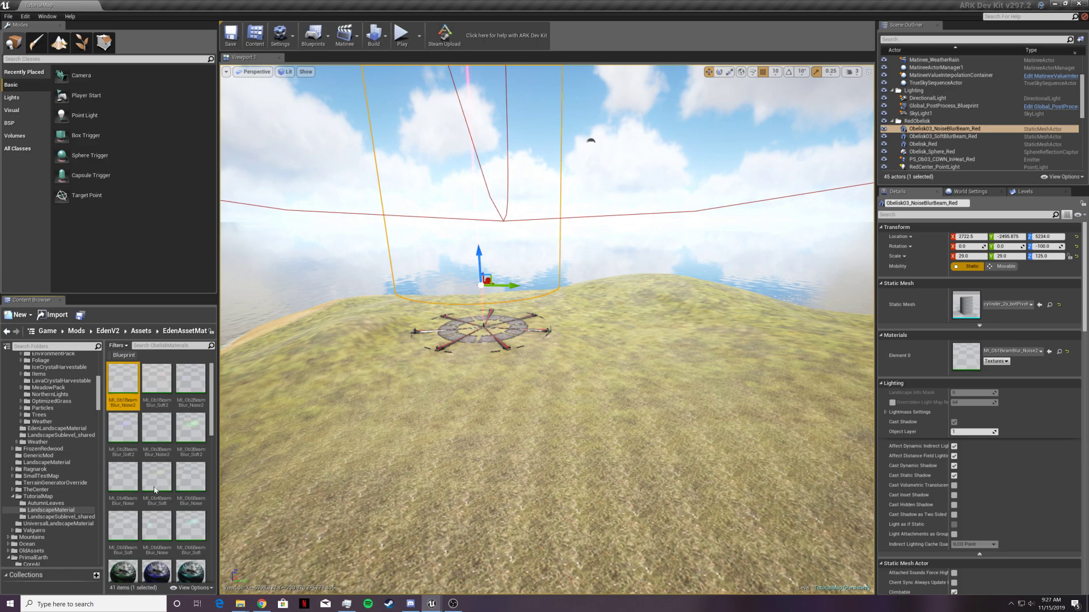
- Copy the MI_Ob1BeamBlur_Soft2 material used by Obelisk03_SoftBlurBeam_Red into the TutorialMap folder
click(966, 137)
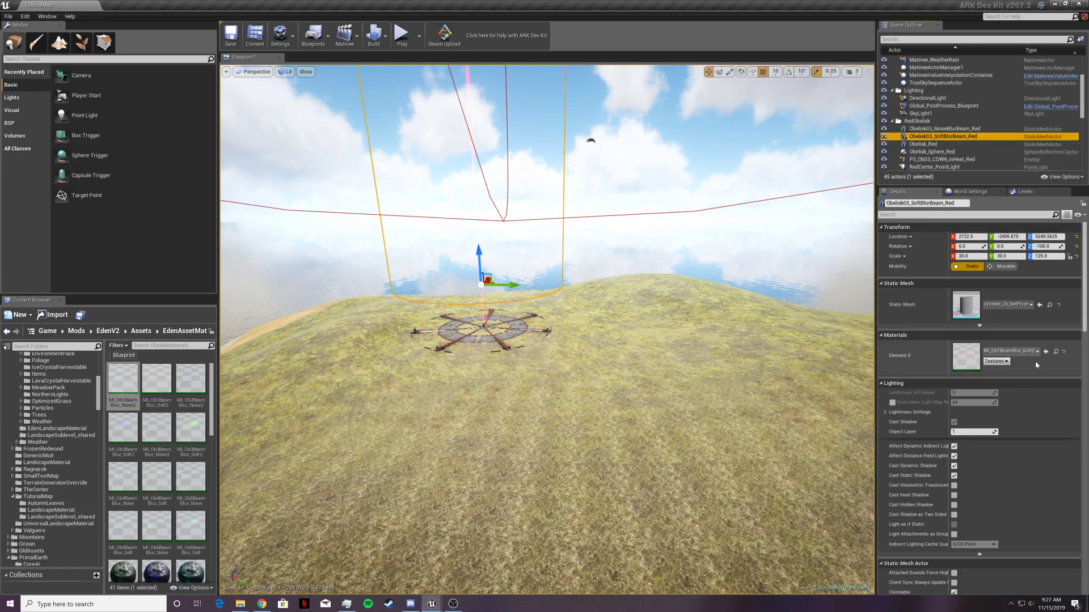
click(1056, 352)
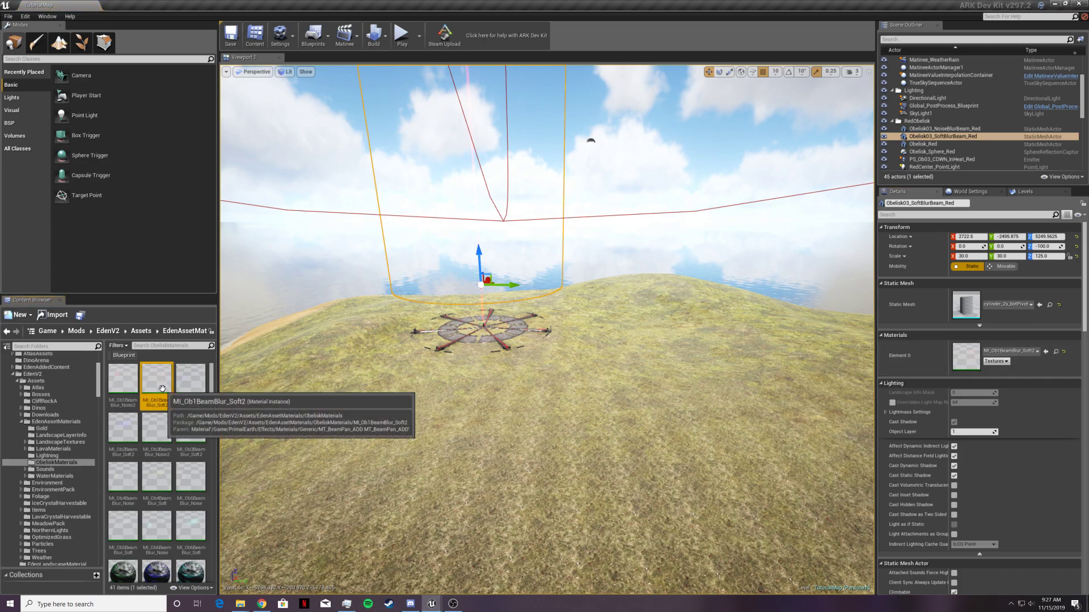
scroll(61, 538, down, 8)
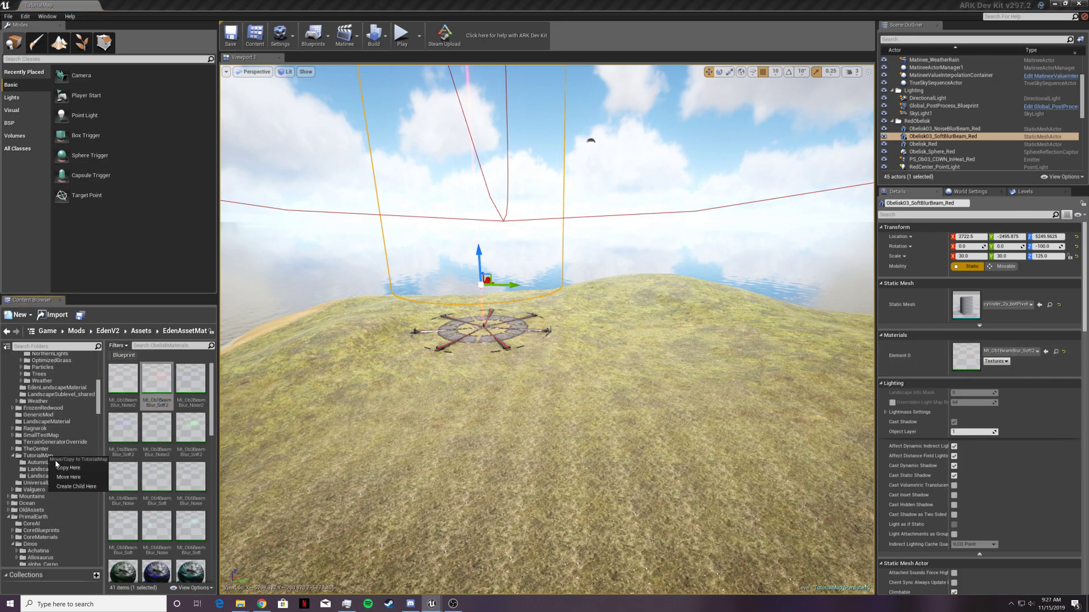
key(ctrl+c)
- Copy Obelisk_Red's Element 1 material, MI_Obelisk_E_Red2, into the TutorialMap folder
click(928, 145)
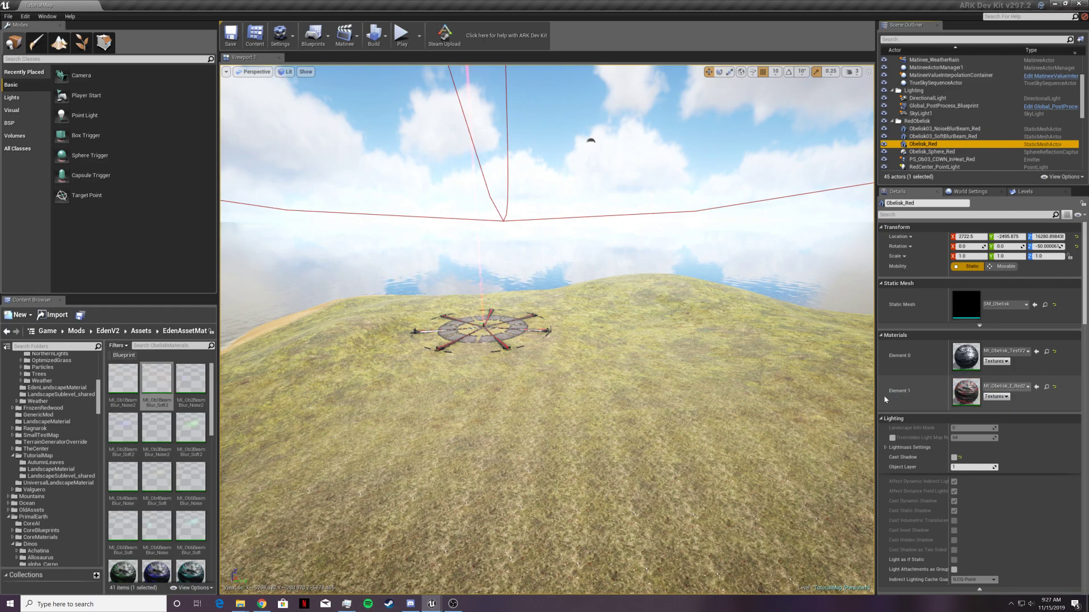
click(1046, 387)
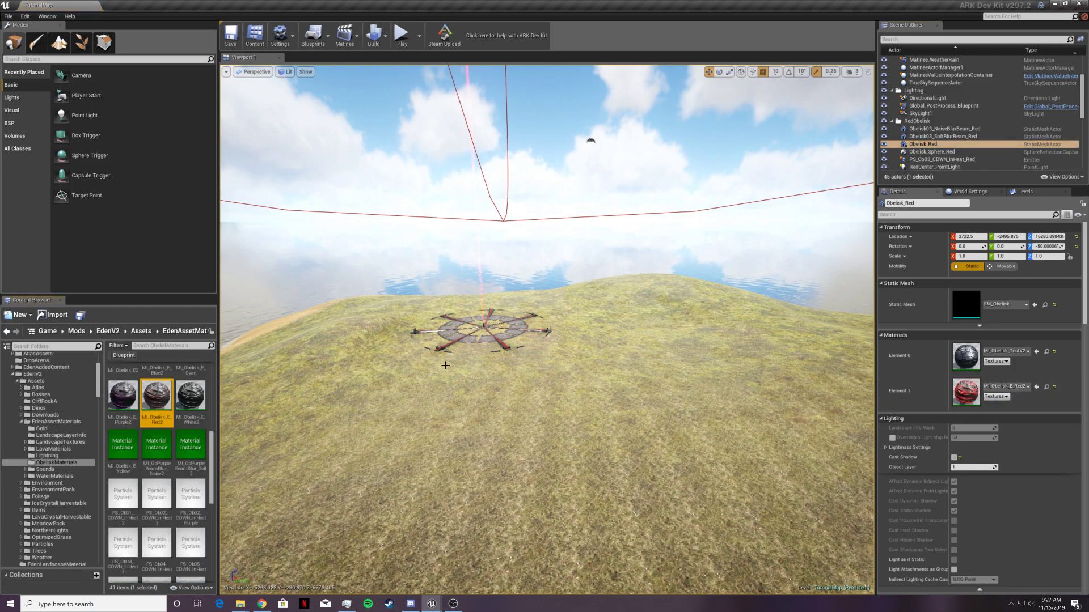
scroll(65, 476, down, 8)
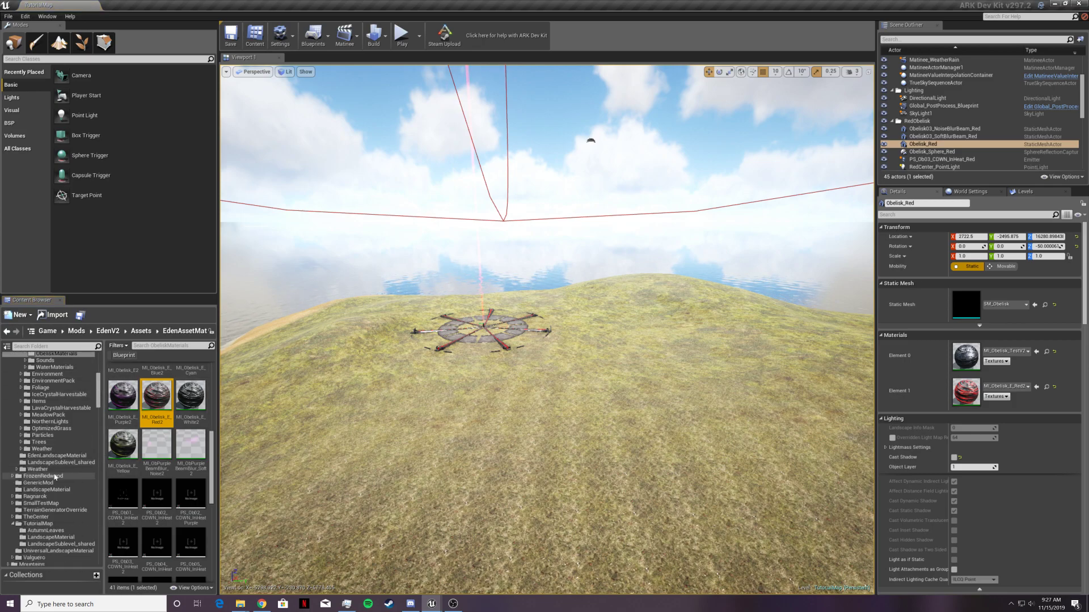
scroll(65, 476, down, 3)
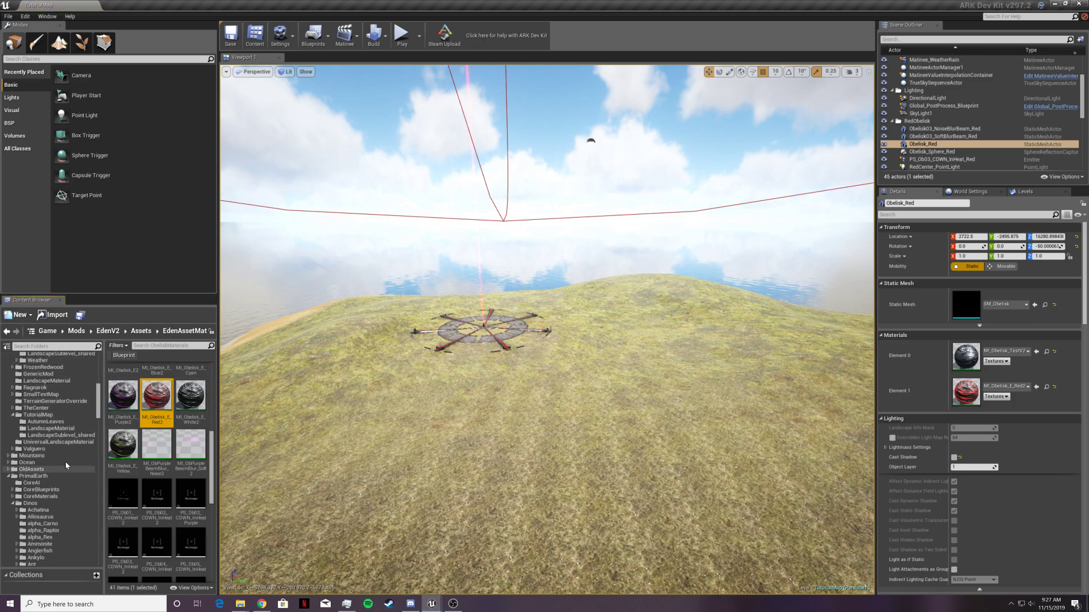
drag(157, 395, 41, 417)
click(60, 425)
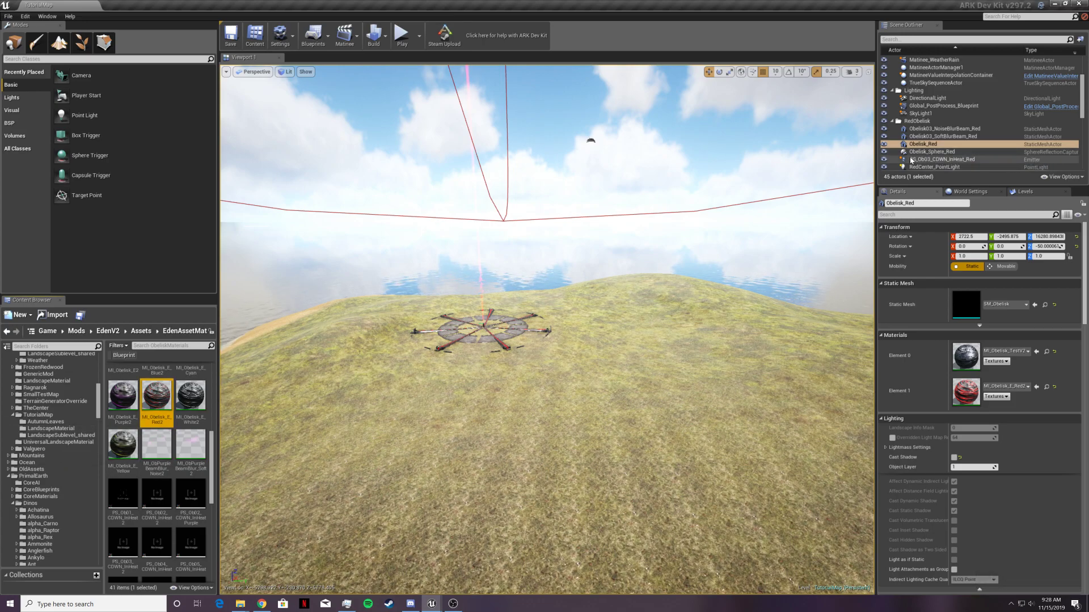
- Copy the PS_Ob01_CDWN_InHeat2 particle system used by the PS_Ob03_CDWN_InHeat_Red emitter into the TutorialMap folder
scroll(939, 150, down, 2)
click(937, 132)
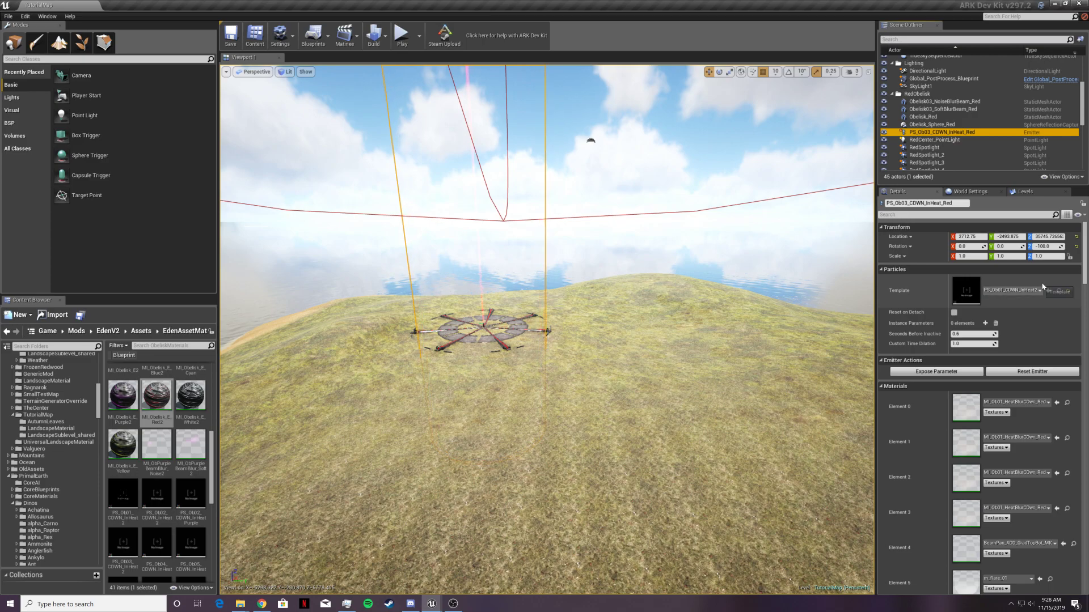
click(1057, 293)
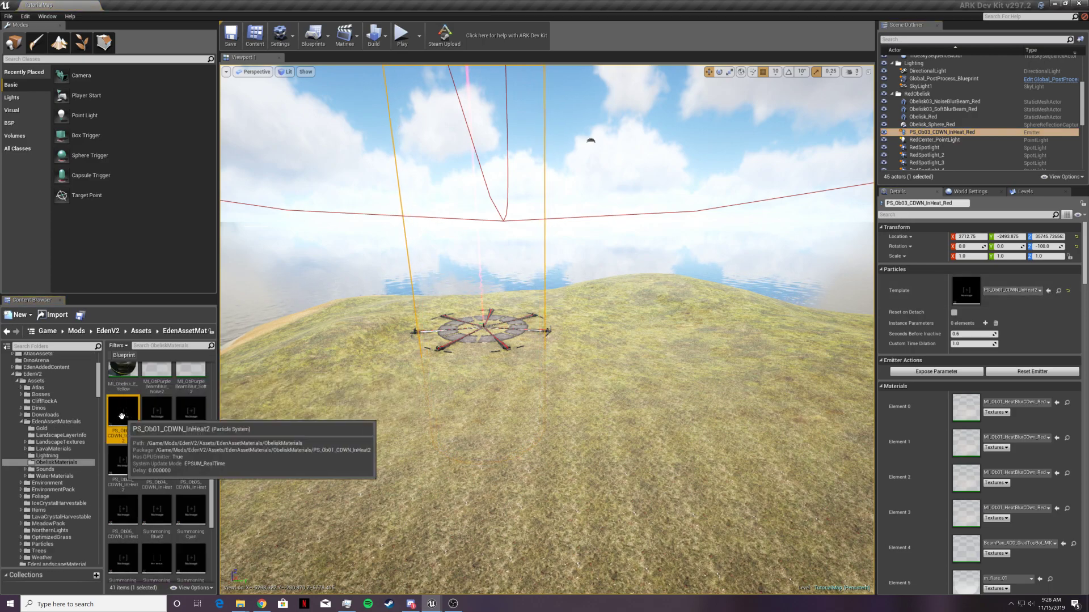
scroll(85, 430, down, 3)
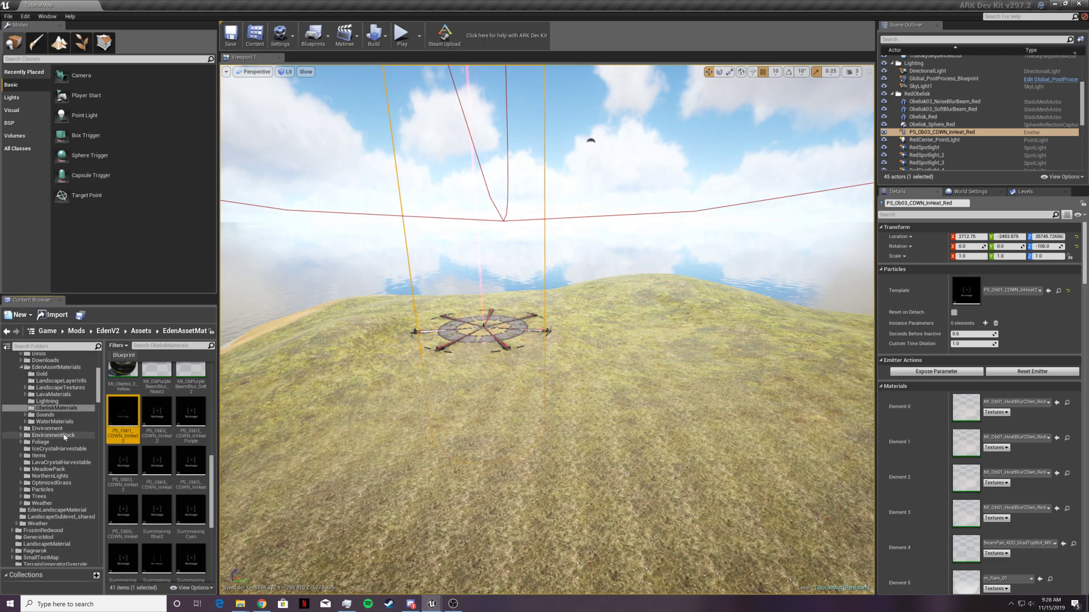
scroll(94, 437, down, 4)
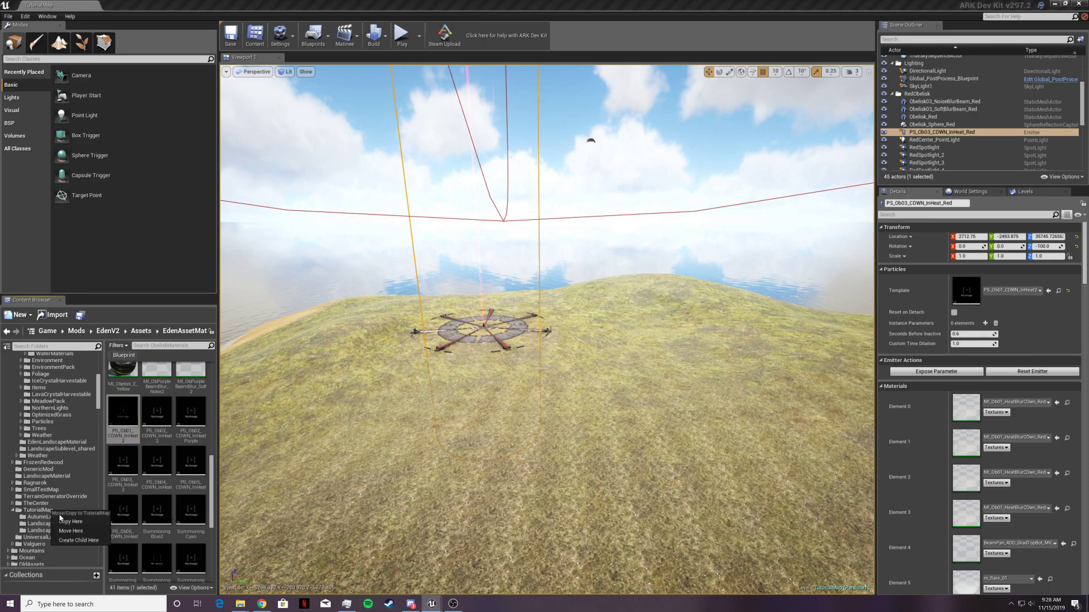
key(ctrl+c)
- Copy SM_SpawningPad_Red's Element 1 material, tek_pad_emissiveRed_mat2, into the TutorialMap folder
scroll(957, 97, down, 2)
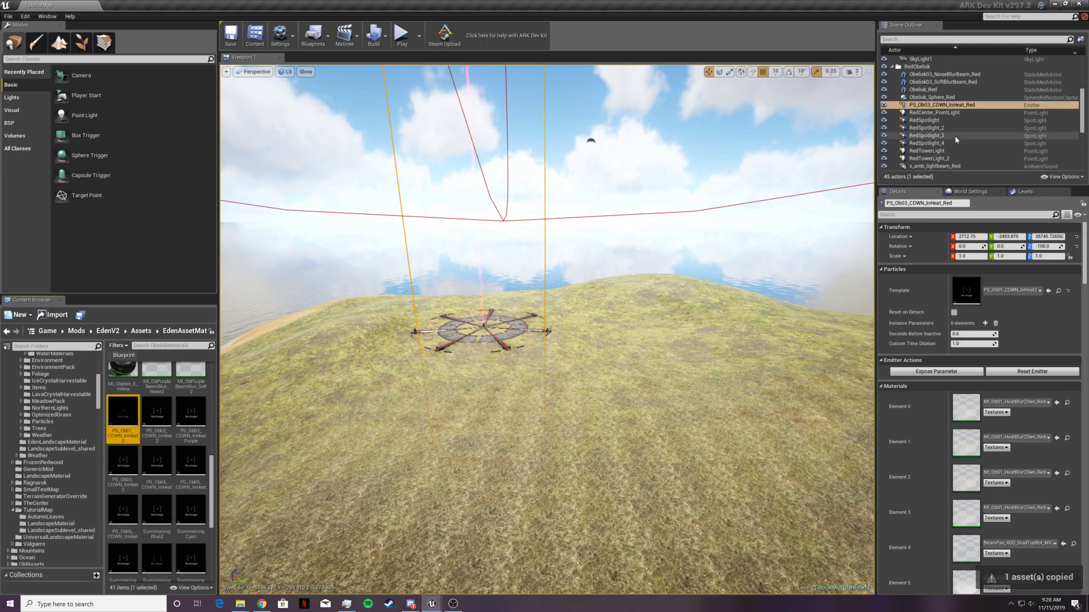
scroll(959, 126, down, 1)
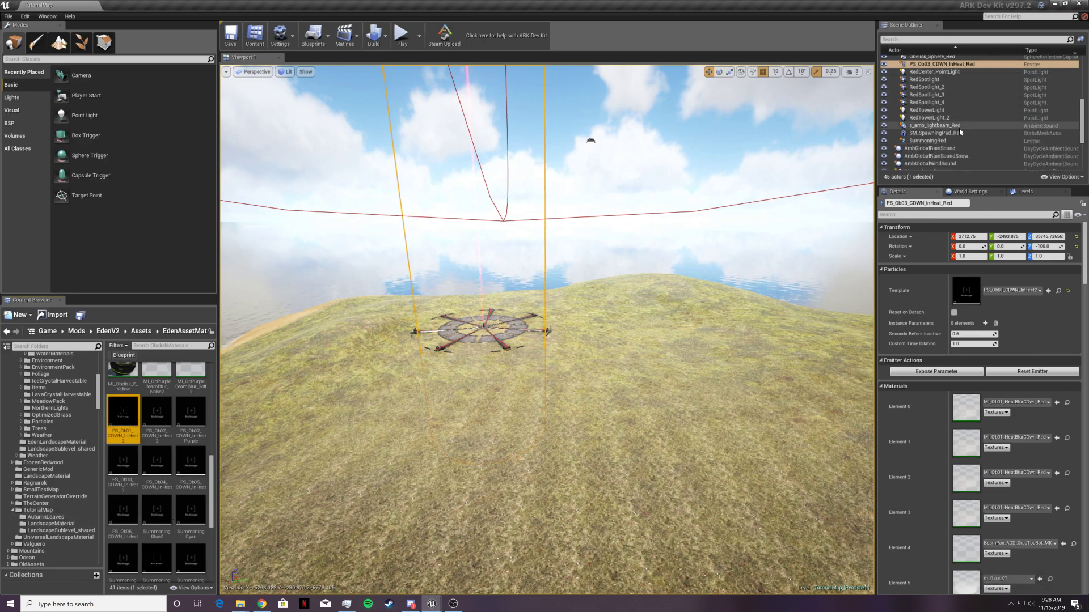
scroll(955, 117, down, 1)
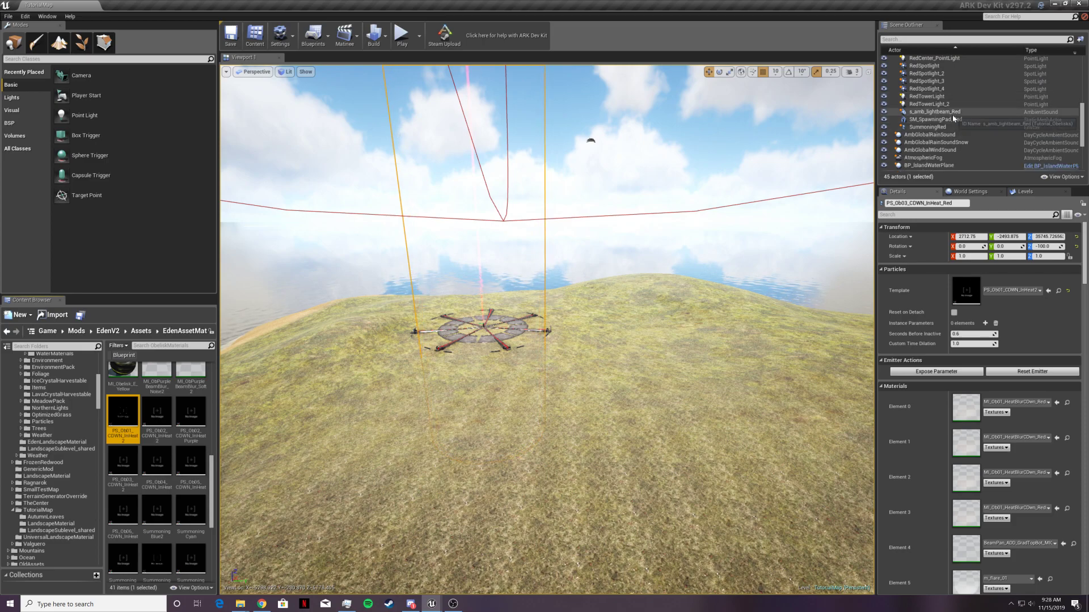
click(954, 119)
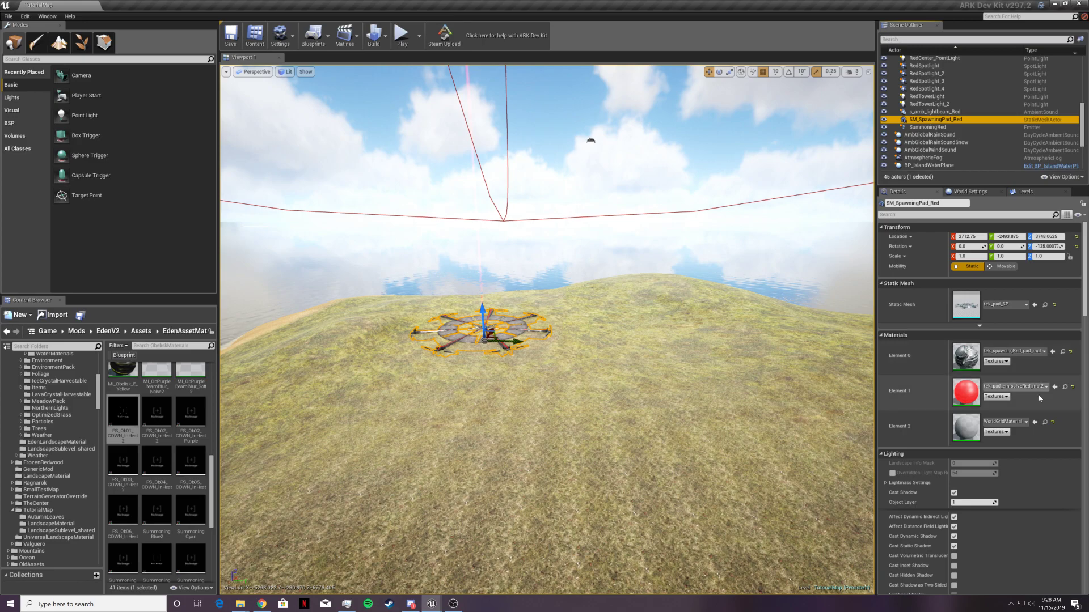
click(1065, 388)
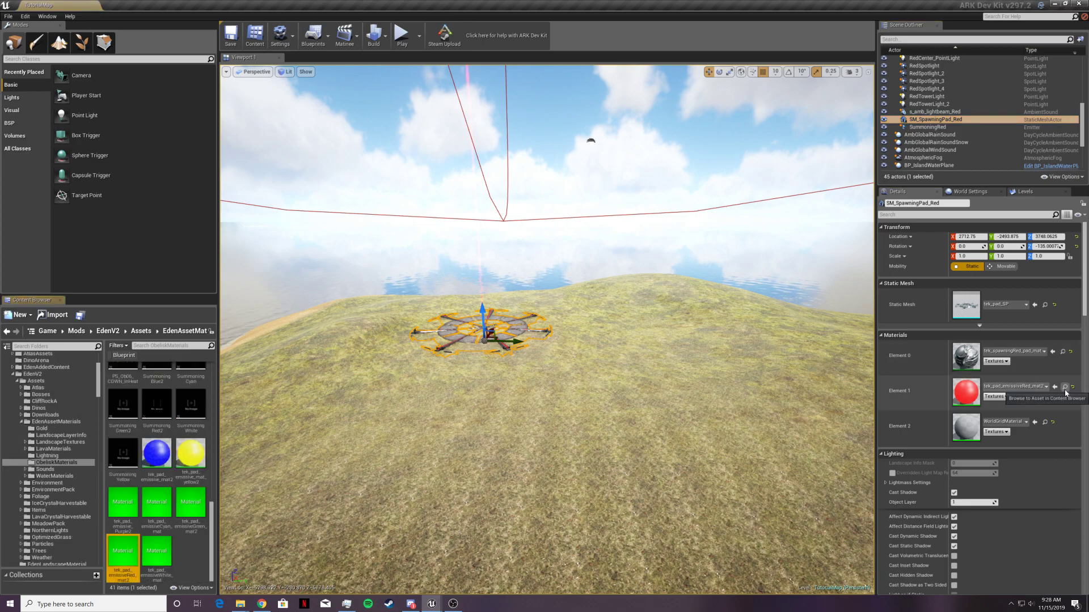
scroll(76, 476, down, 5)
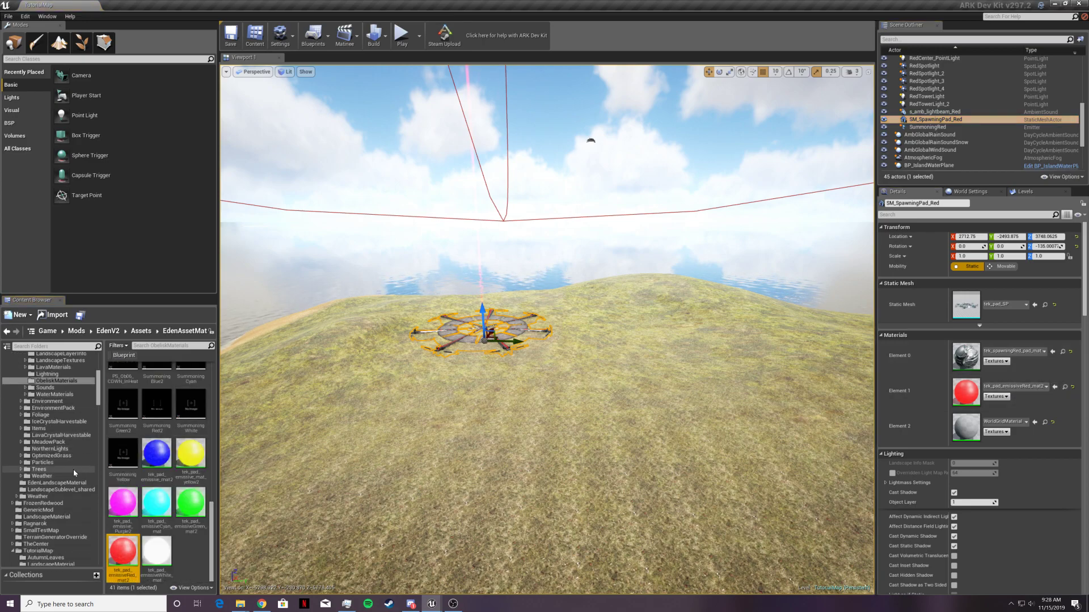
scroll(75, 474, down, 3)
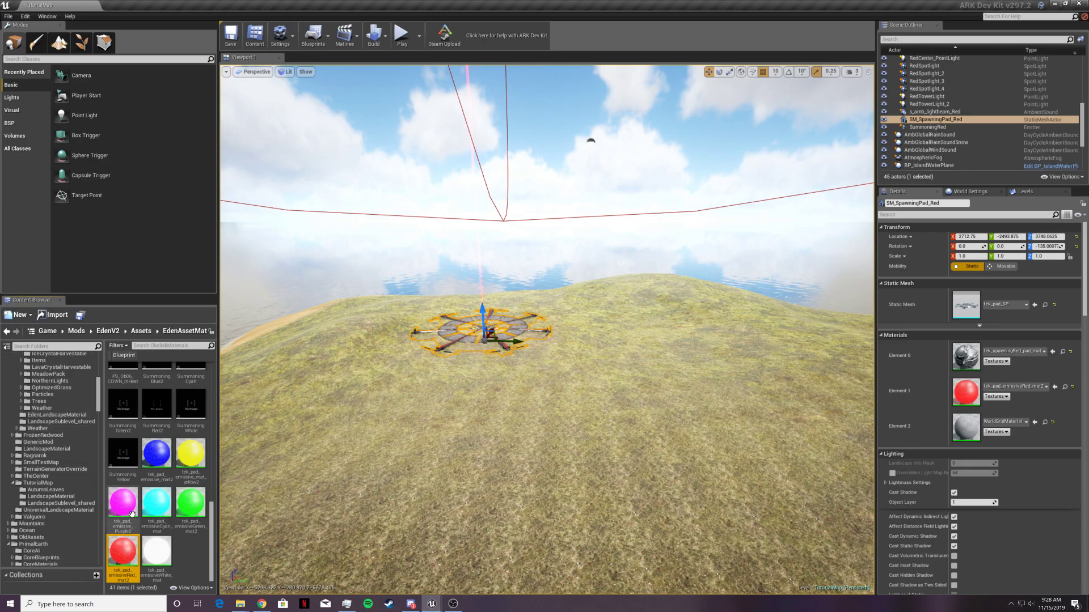
drag(122, 549, 43, 483)
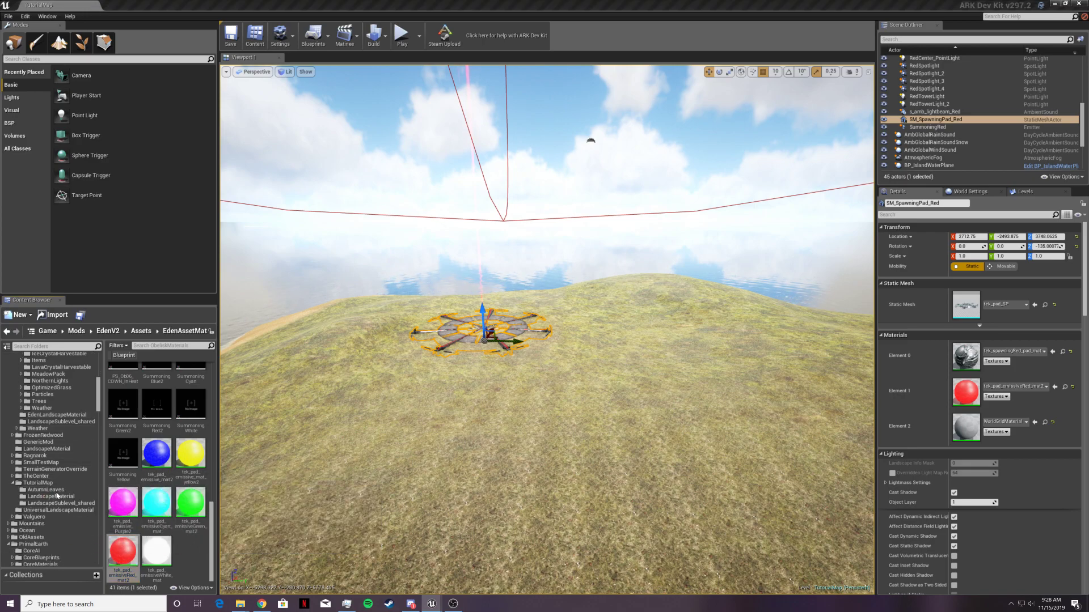
click(62, 491)
- Copy the SummoningRed emitter's particle template, SummoningRed2, into the TutorialMap folder and open that folder
click(925, 127)
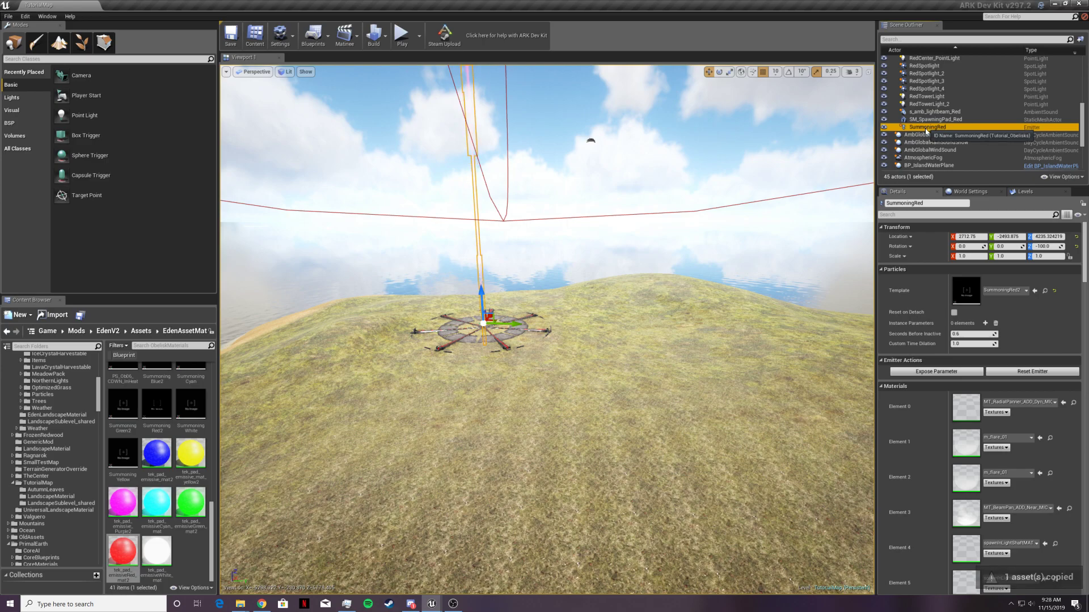
click(1044, 291)
scroll(80, 431, down, 15)
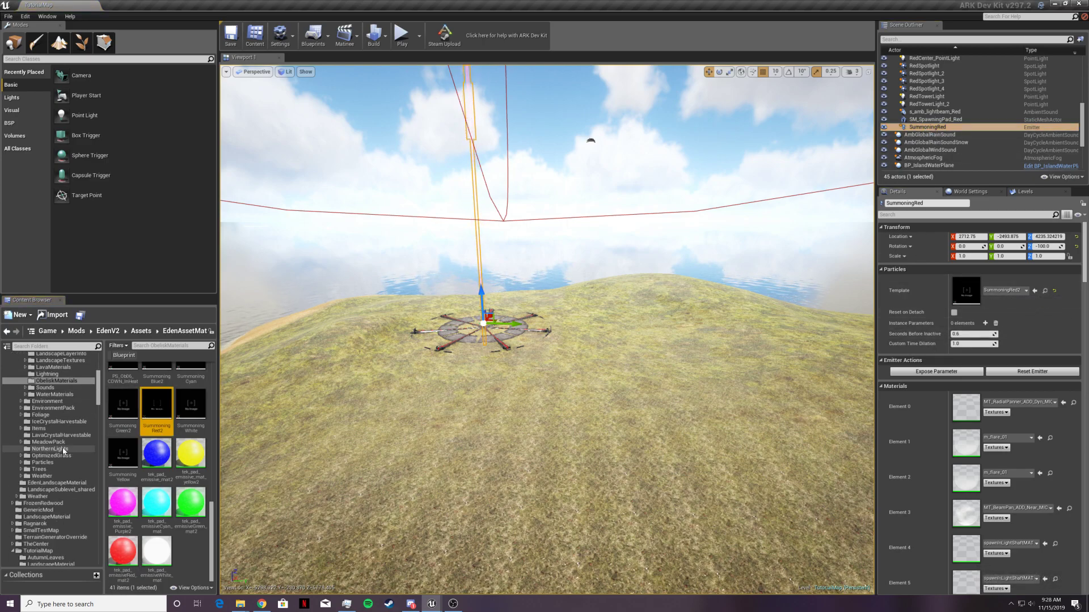
scroll(67, 440, up, 1)
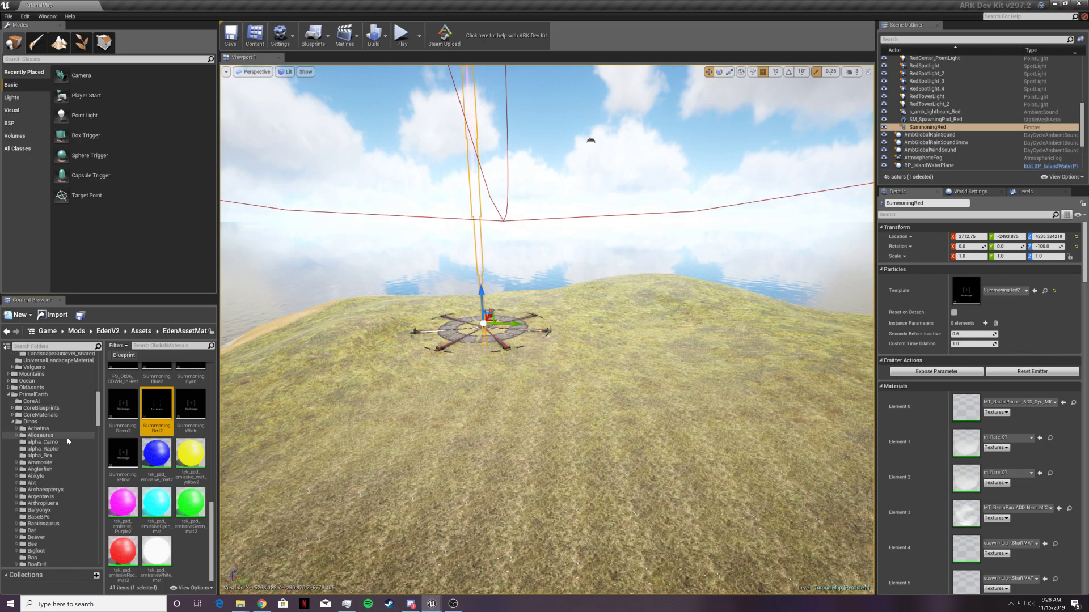
drag(94, 380, 46, 376)
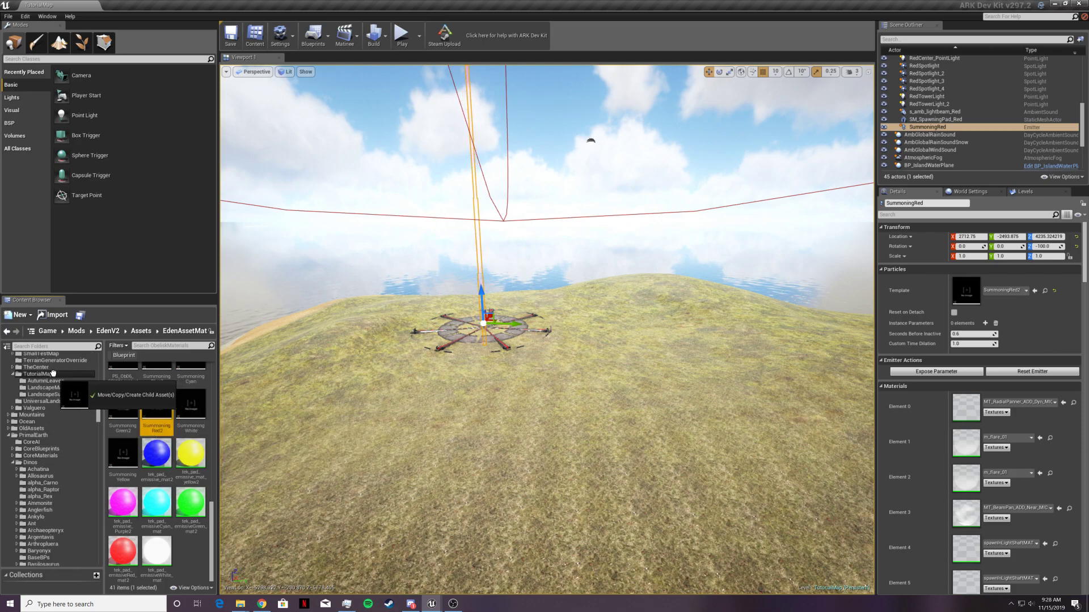
click(62, 394)
click(41, 375)
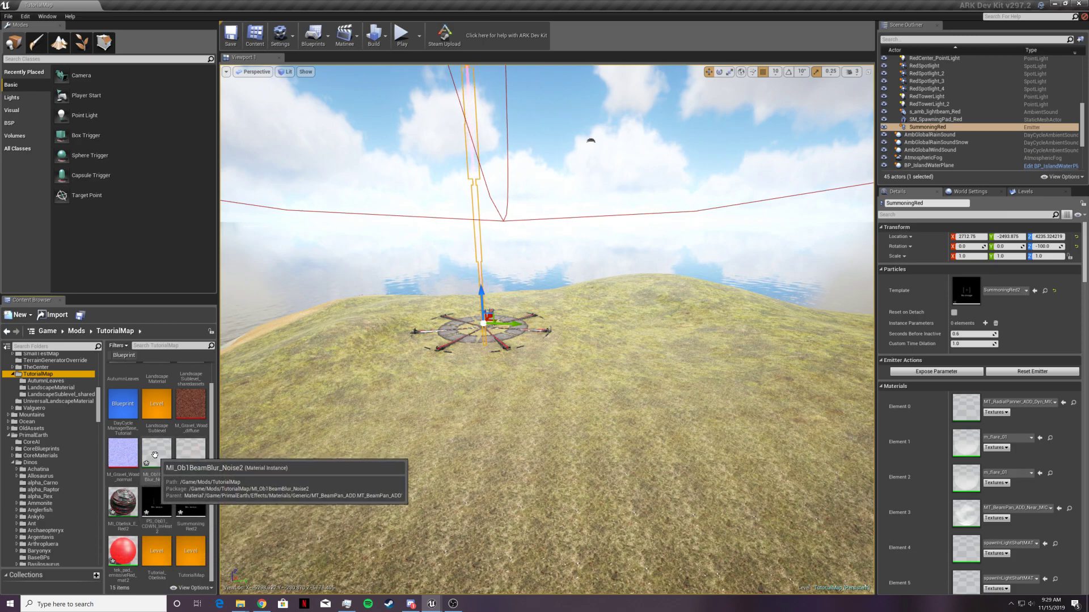
- Assign the TutorialMap copy MI_Ob1BeamBlur_Noise2 as the Element 0 material of Obelisk03_NoiseBlurBeam_Red
mouse_move(397, 340)
right_down()
mouse_move(391, 284)
mouse_move(390, 337)
right_up()
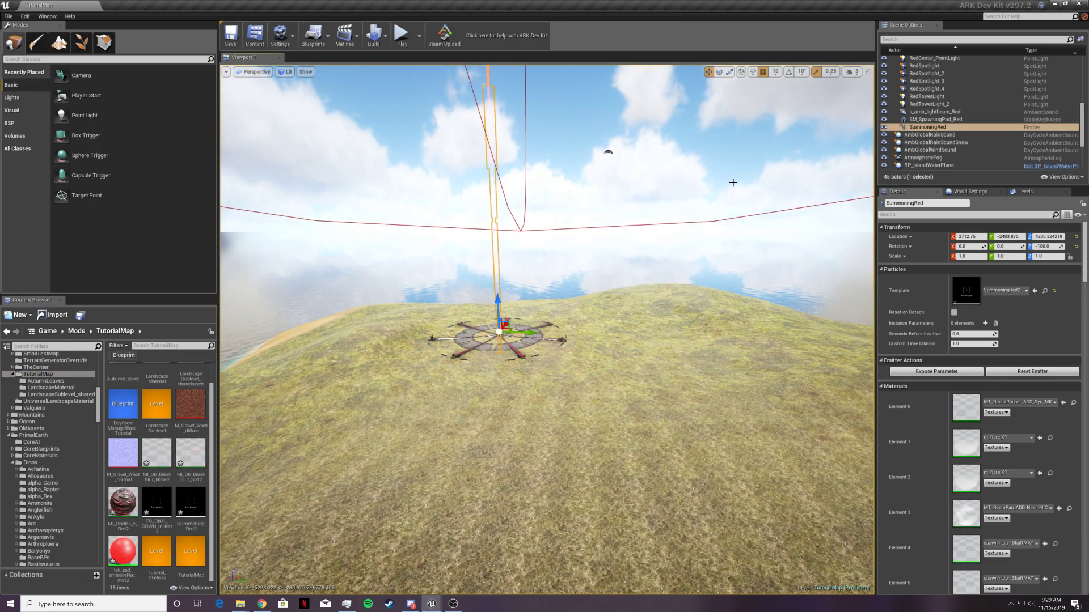
scroll(979, 116, up, 4)
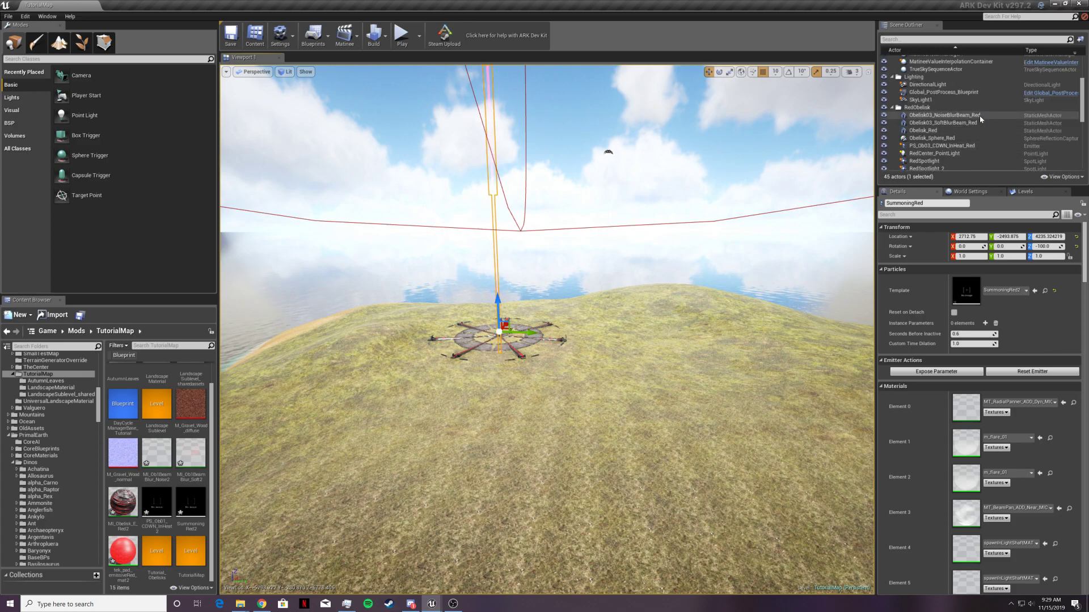
click(980, 116)
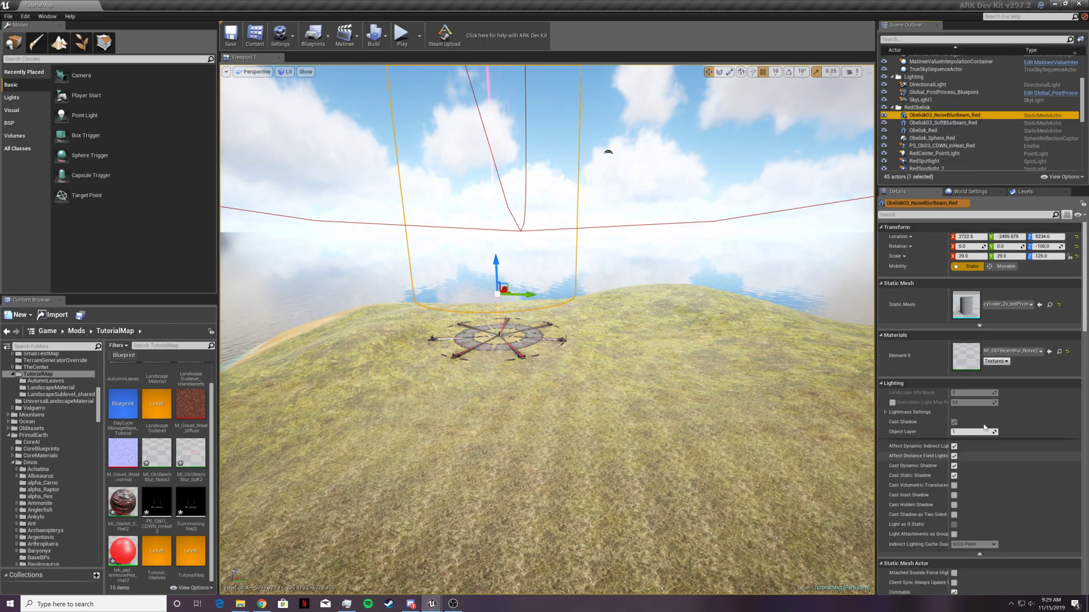
click(157, 453)
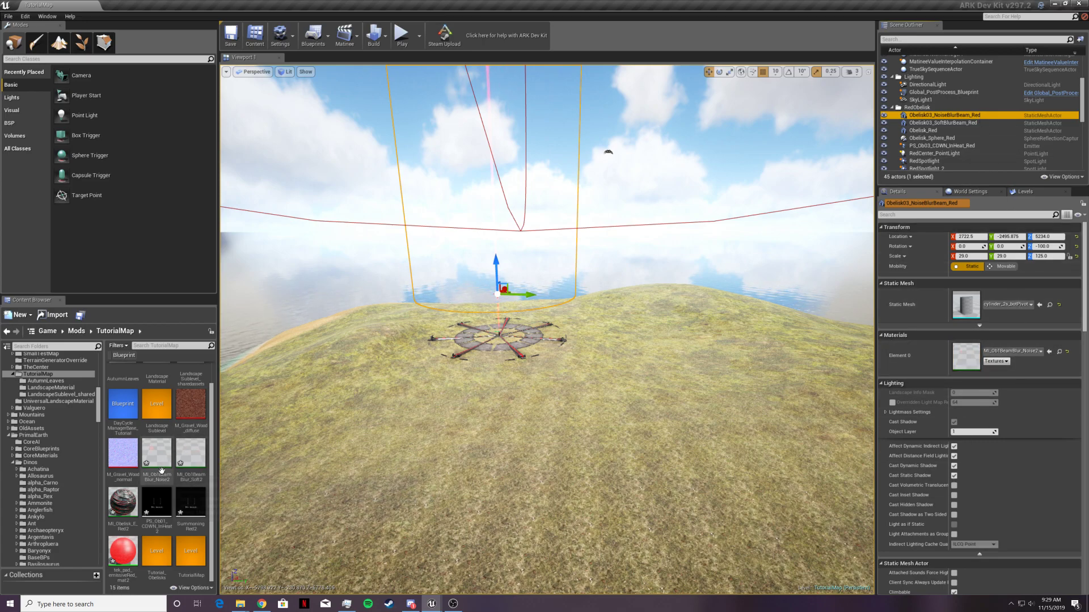
click(1050, 352)
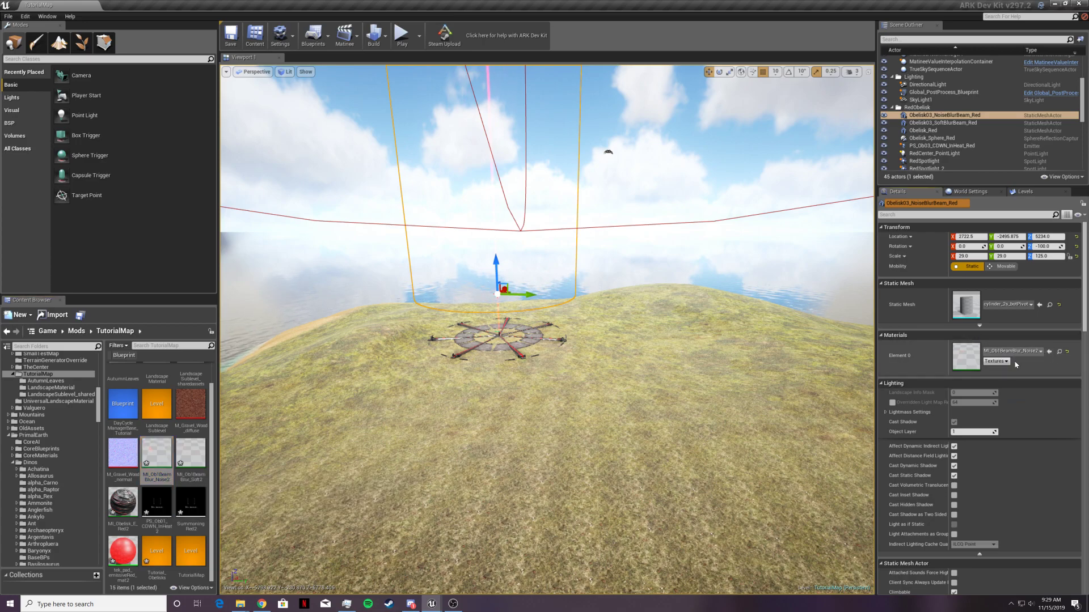
- Set the base Color of MI_Ob1BeamBlur_Noise2 to R 0.7 and G 0.7, then save and close the material
double_click(970, 358)
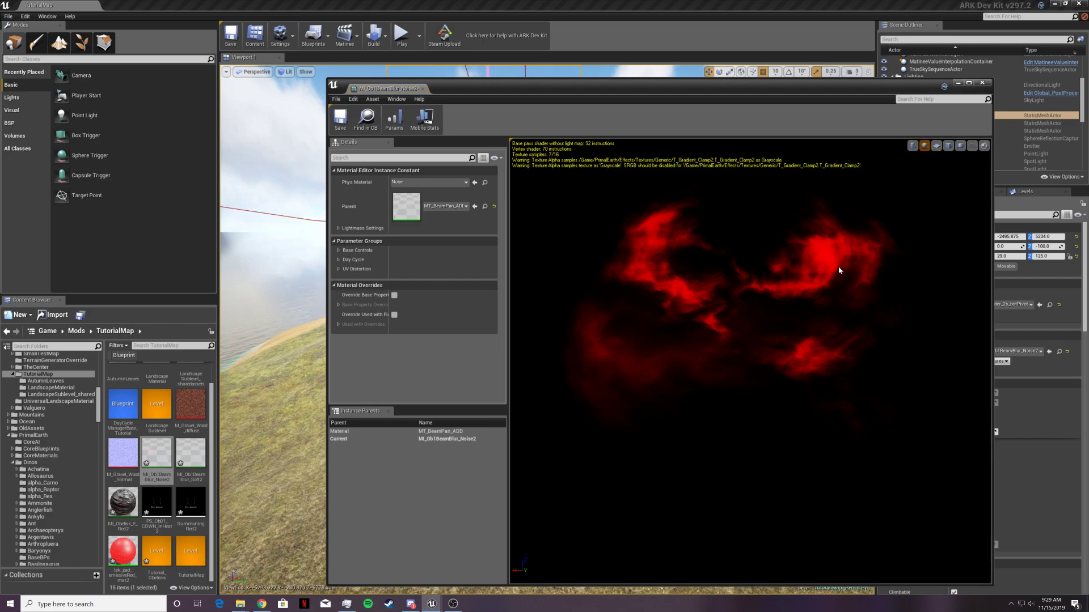
click(338, 250)
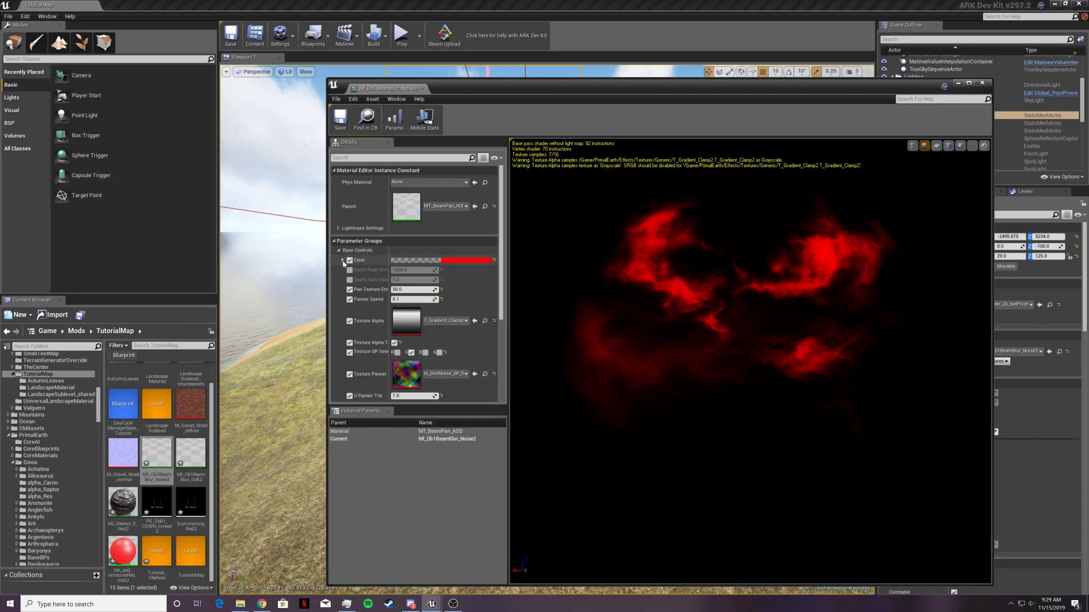
click(343, 261)
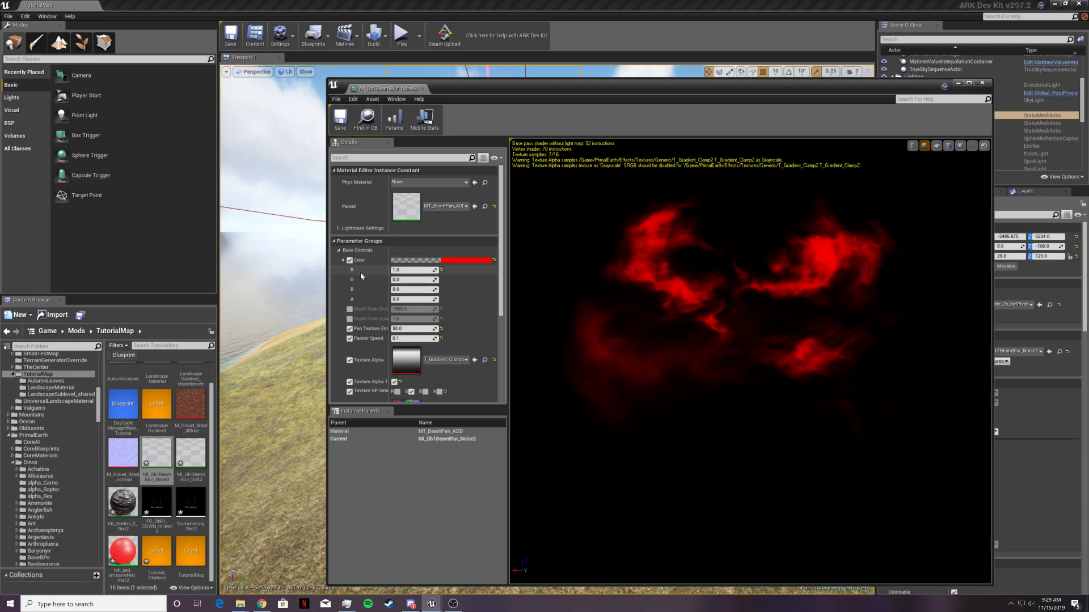
click(398, 269)
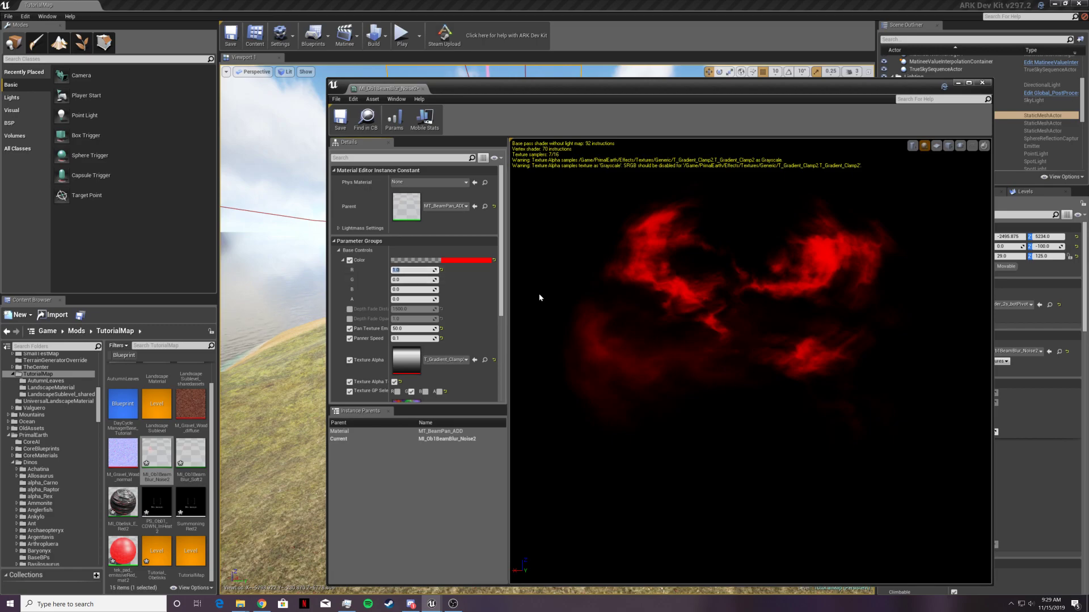
key(Tab)
text(.7)
key(Return)
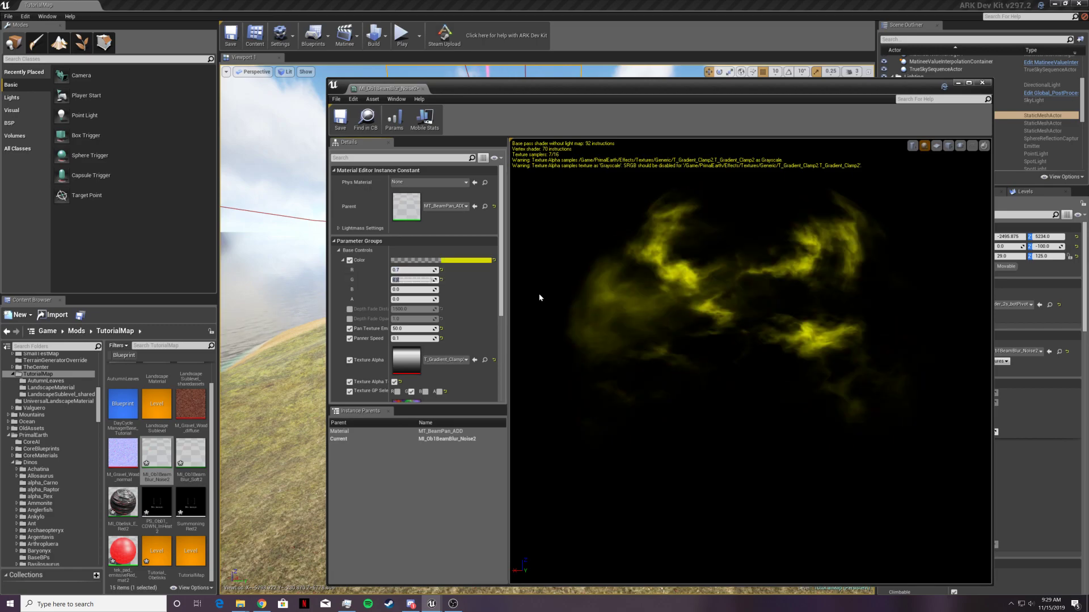
key(ctrl+s)
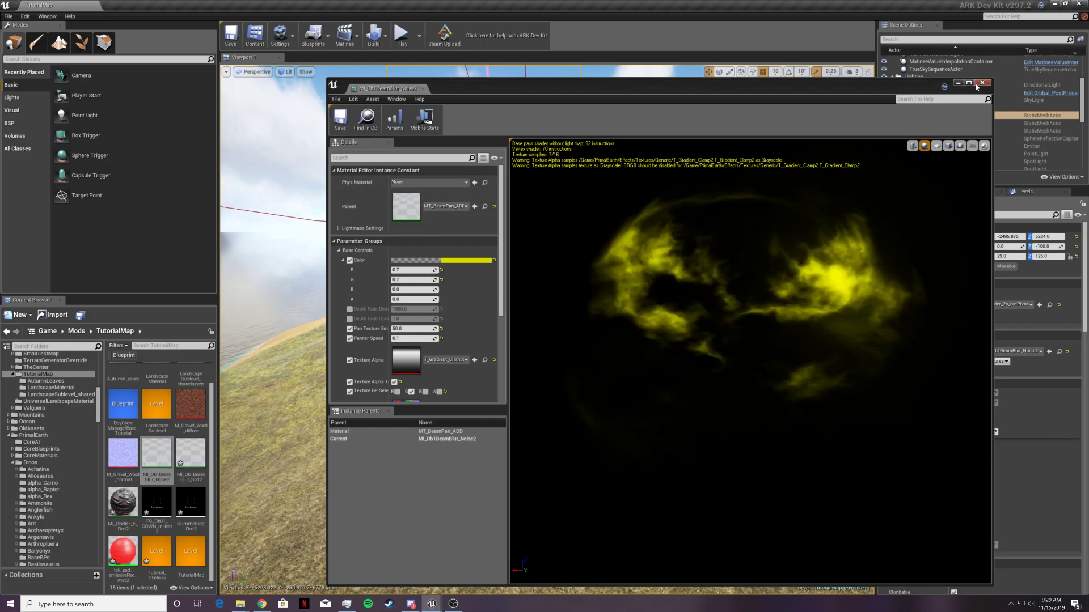
click(978, 85)
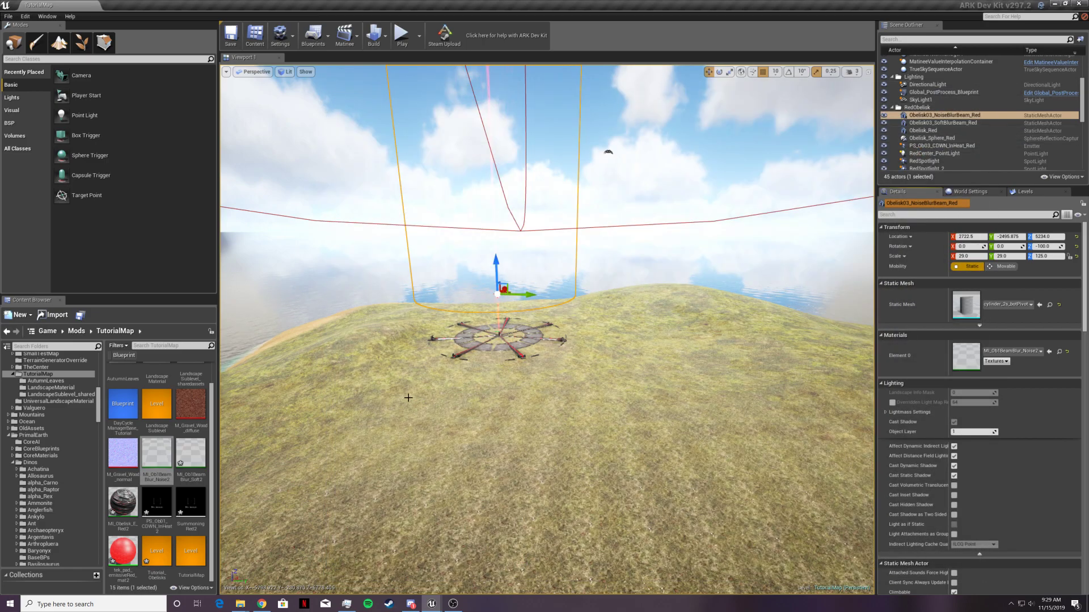
- Assign the TutorialMap copy MI_Ob1BeamBlur_Soft2 as the Element 0 material of Obelisk03_SoftBlurBeam_Red
click(941, 122)
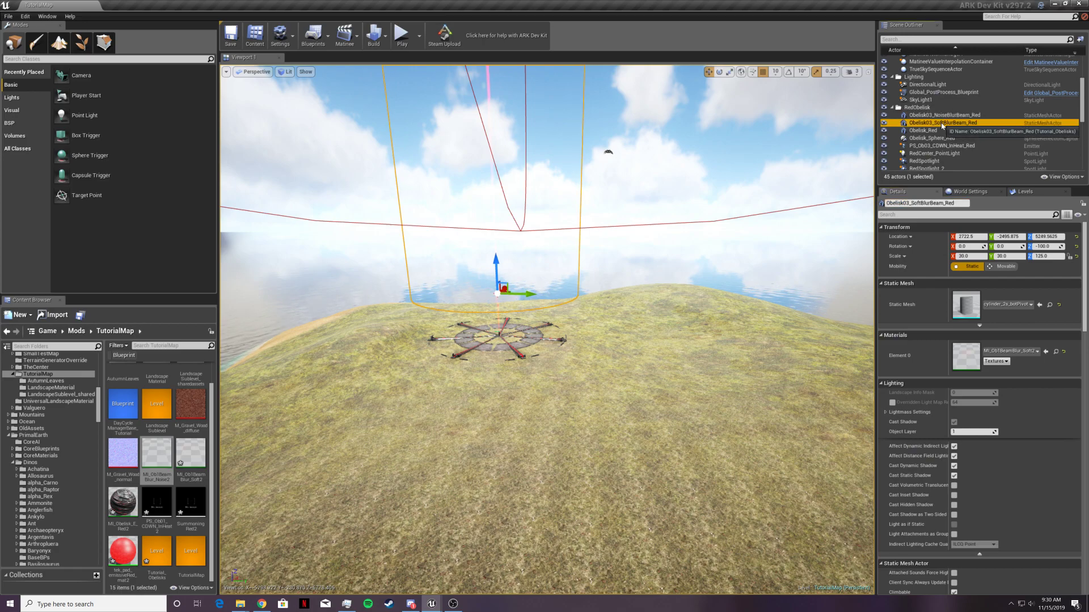
click(191, 454)
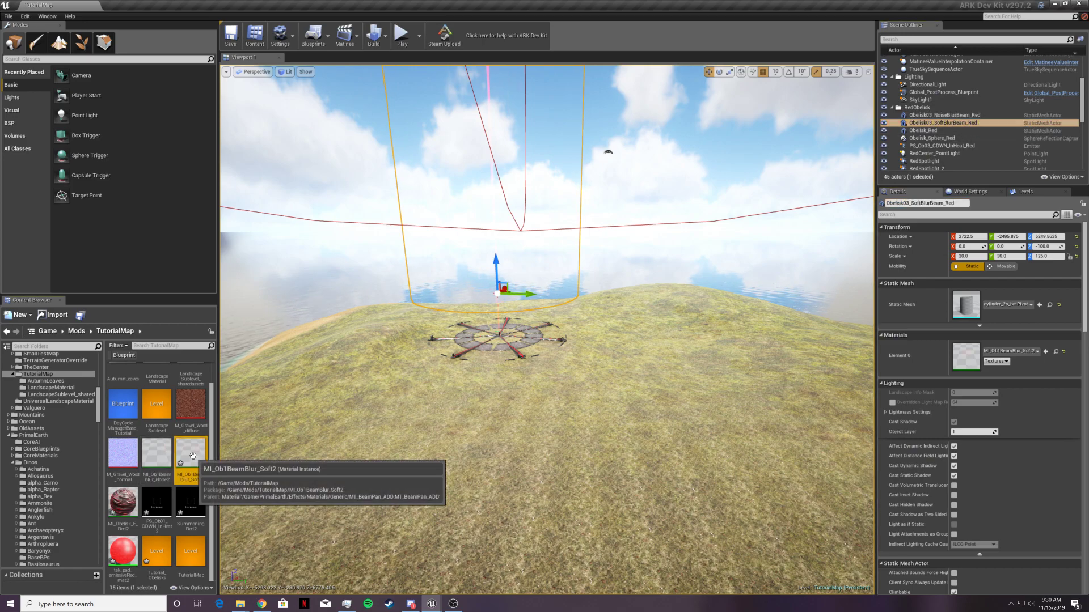
click(1046, 352)
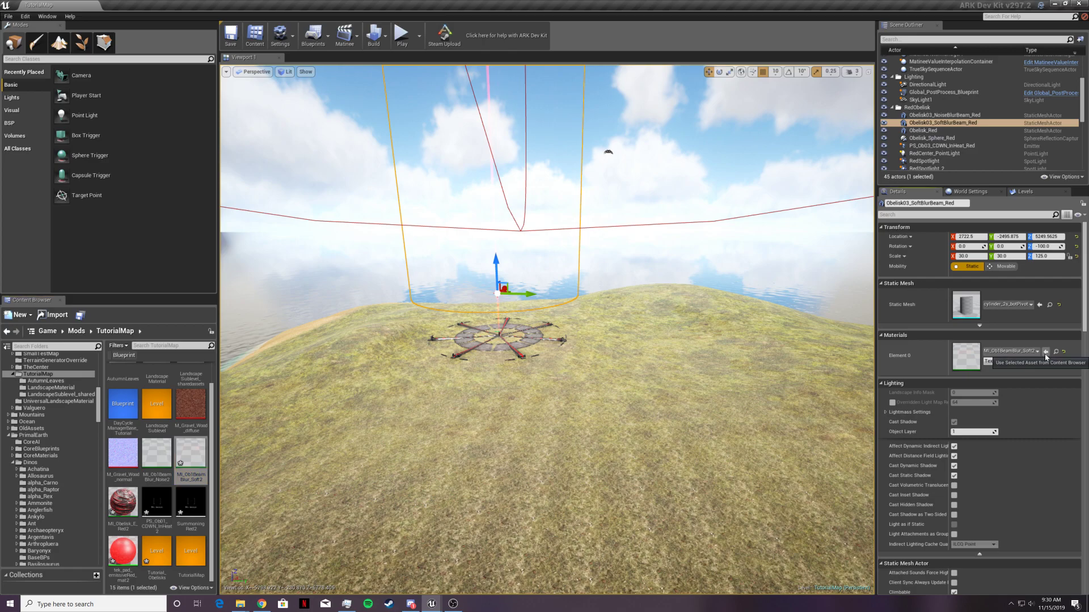
- Set the base Color of MI_Ob1BeamBlur_Soft2 to R 0.7 and G 0.7, then save and close the material
double_click(966, 355)
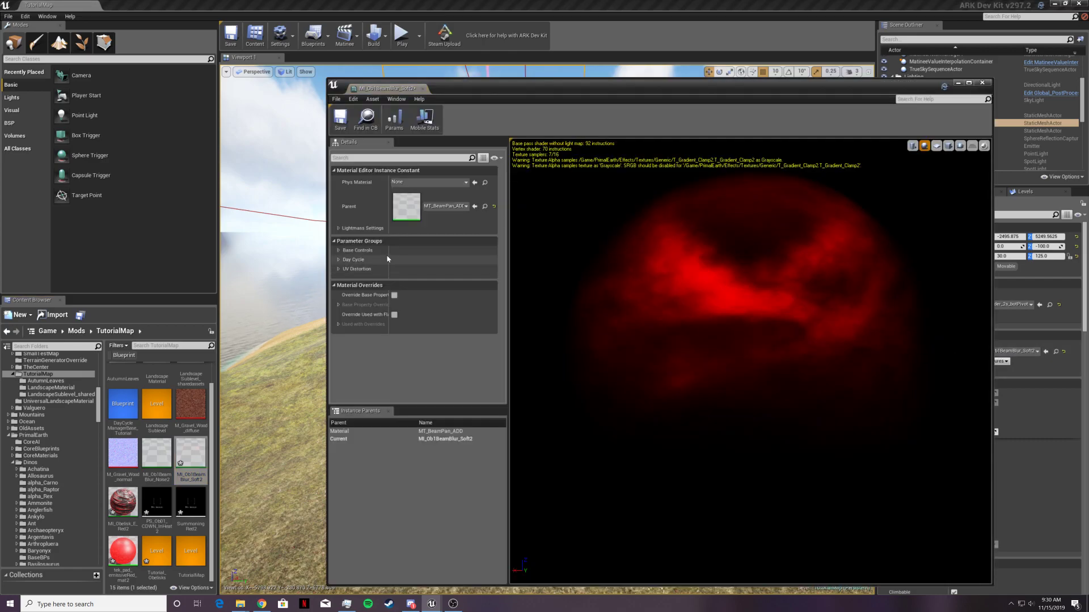
click(339, 250)
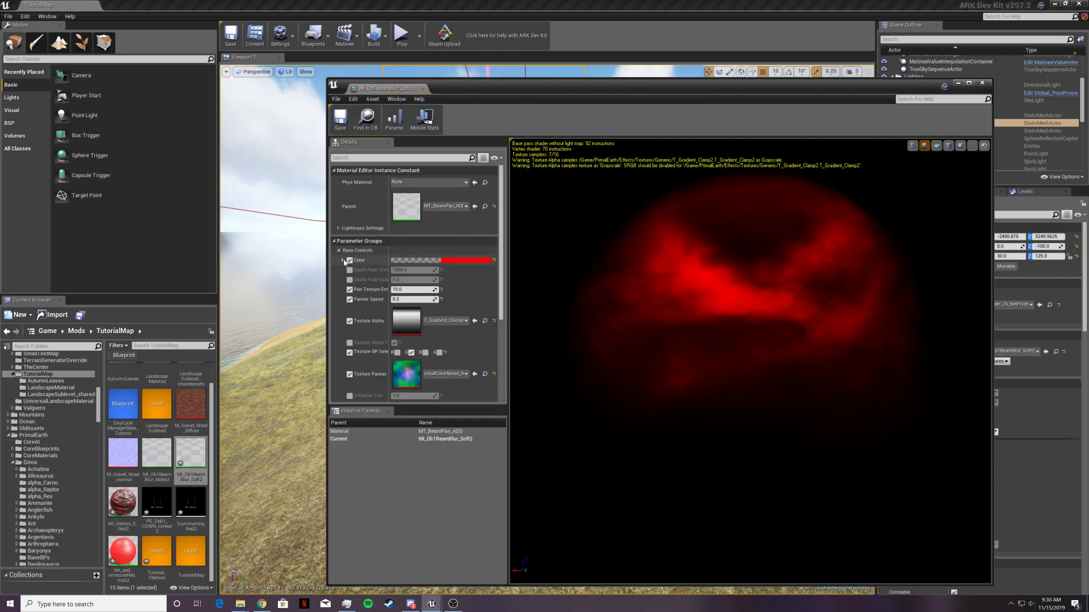
click(343, 261)
key(Tab)
text(.7)
key(Return)
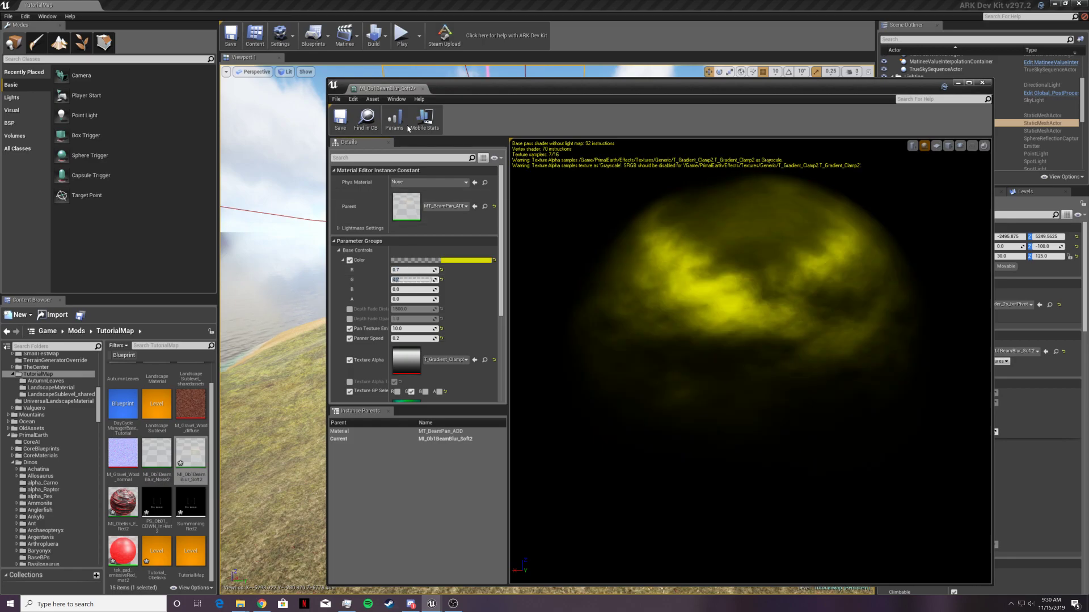
key(Return)
click(981, 83)
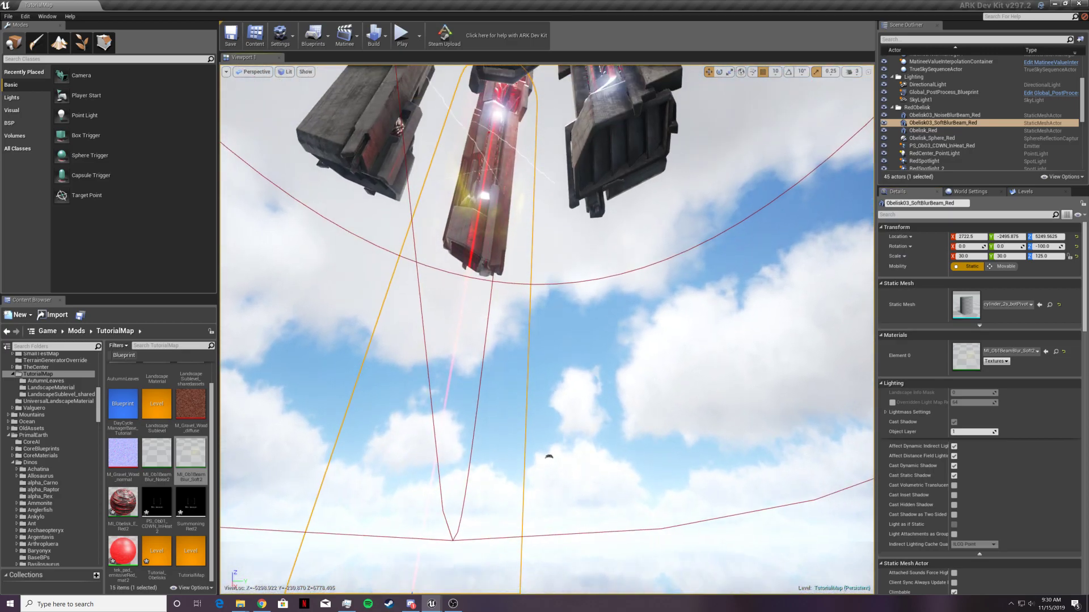
- Assign the TutorialMap copy MI_Obelisk_E_Red2 as the Element 1 material of Obelisk_Red
mouse_move(547, 329)
right_down()
mouse_move(546, 533)
mouse_move(546, 309)
right_up()
right_drag(484, 279, 484, 233)
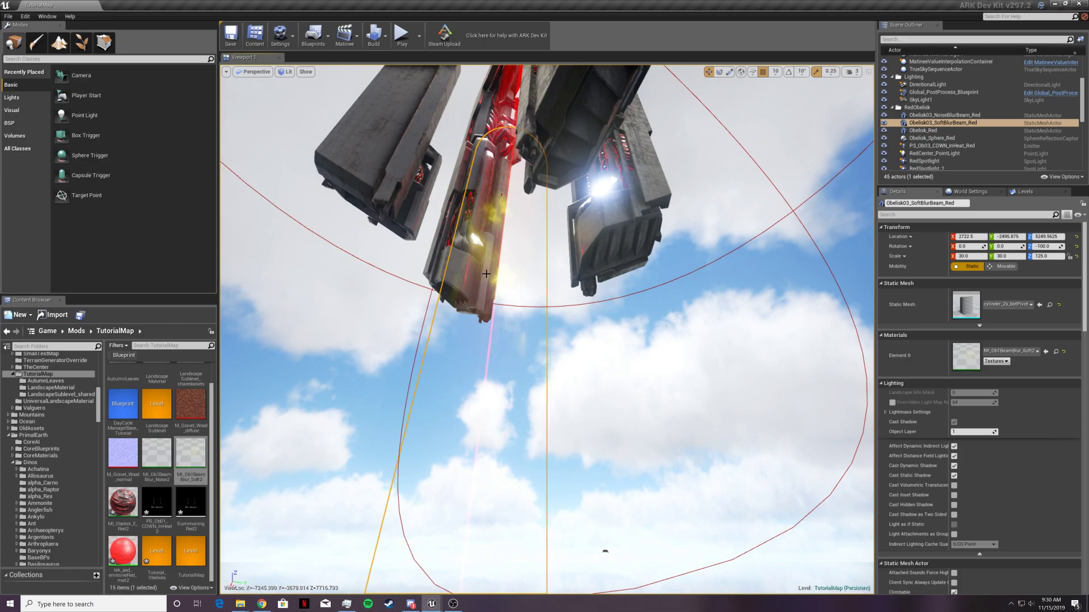
key(f)
right_drag(546, 329, 556, 352)
key(w)
key(d)
click(929, 131)
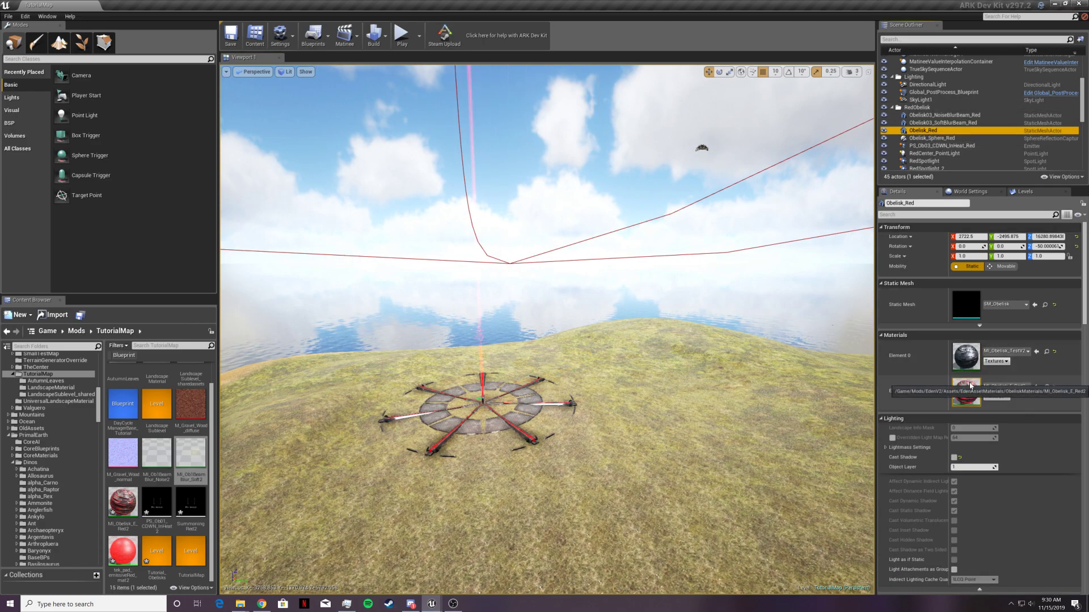
click(123, 502)
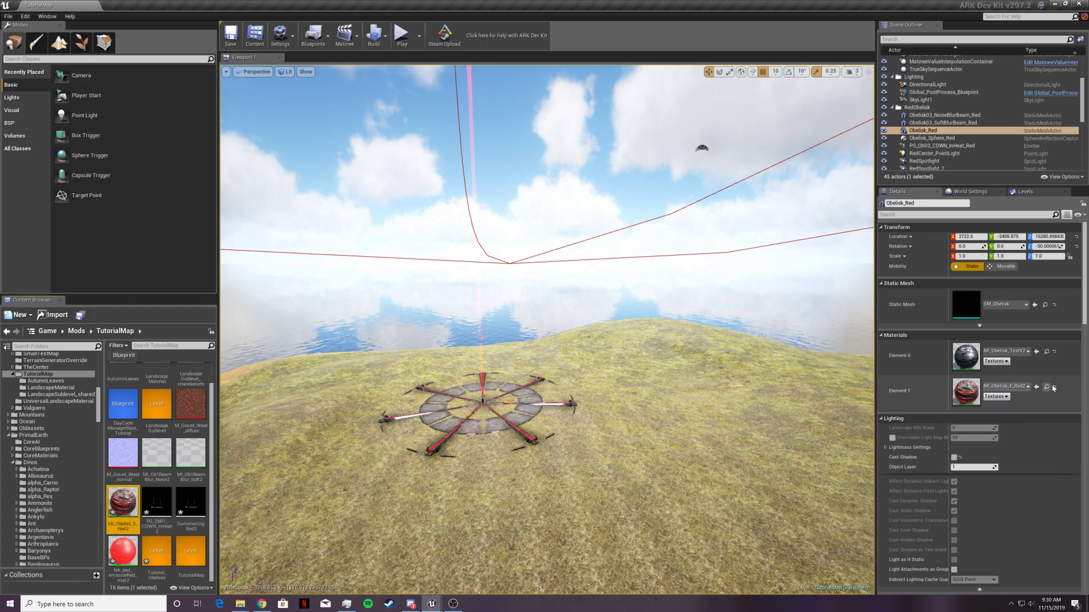
- Set the Emissive_Color of MI_Obelisk_E_Red2 to R 0.7 and G 0.7, then save and close the material
double_click(971, 393)
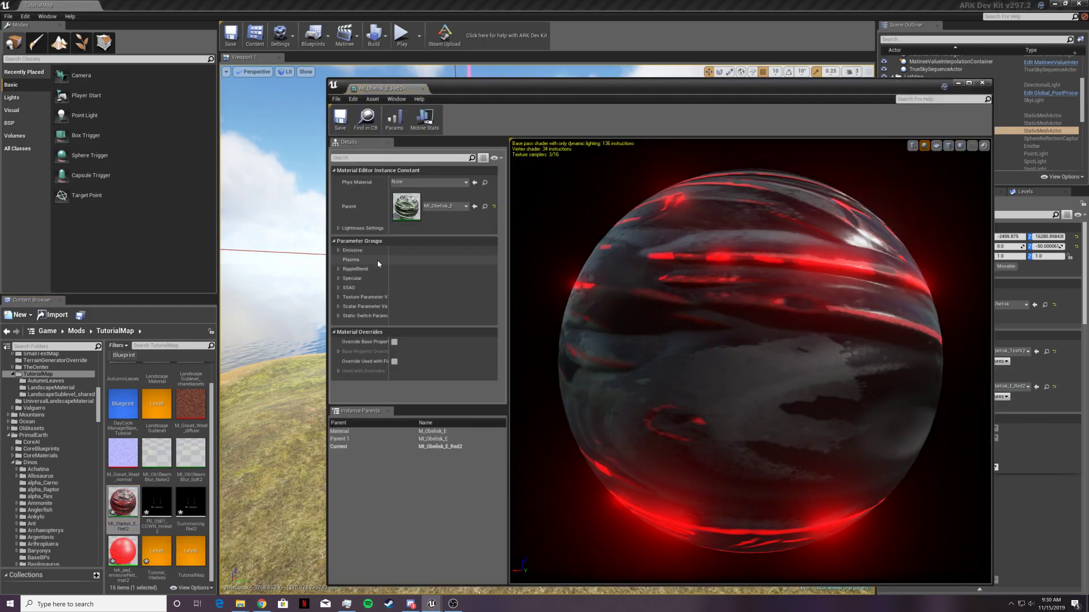
click(339, 251)
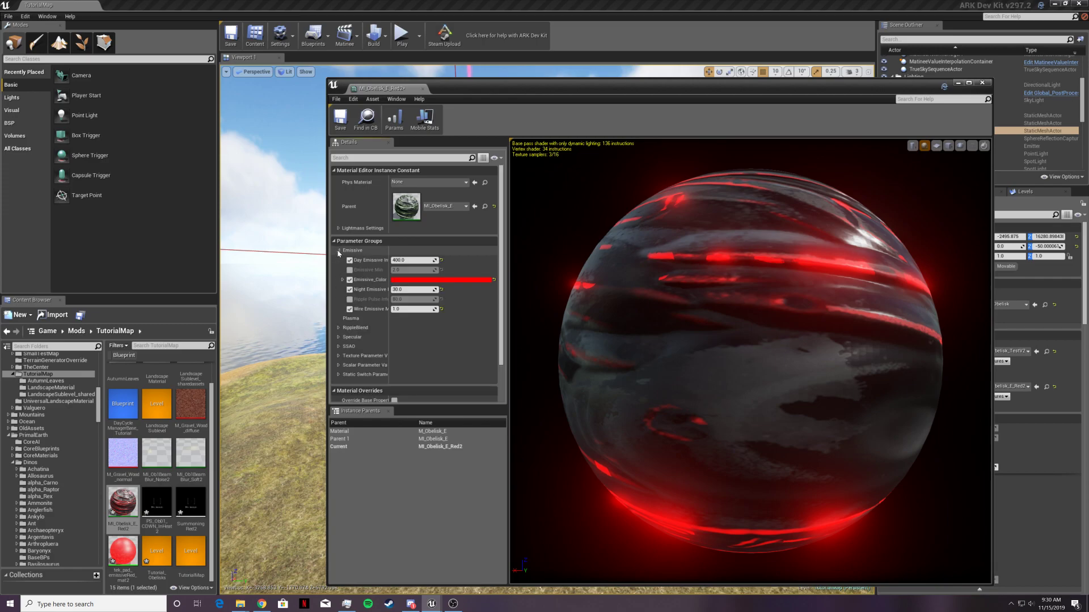
click(343, 280)
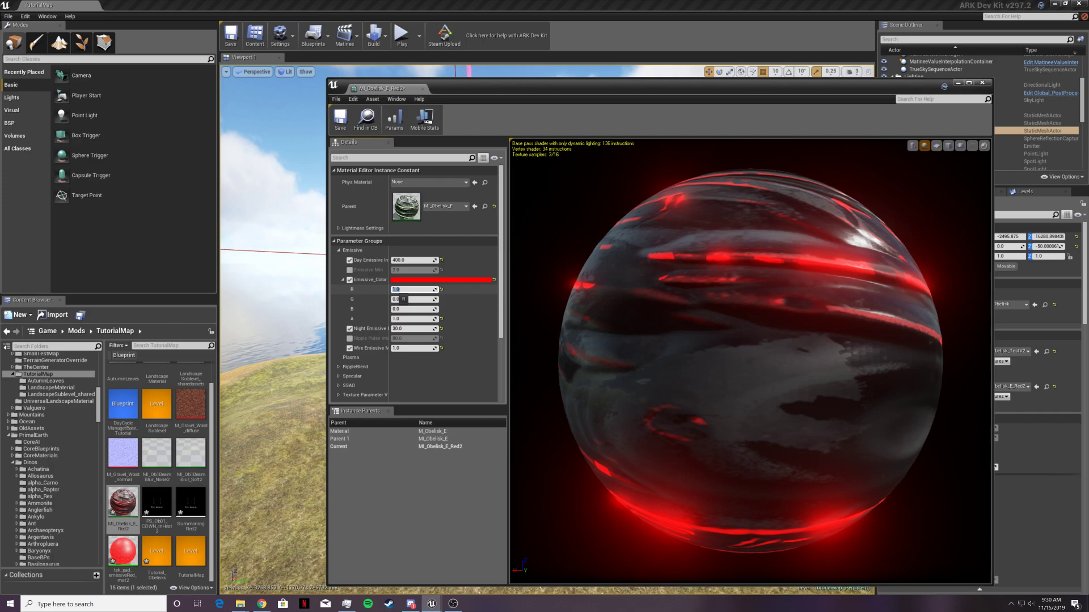
key(Tab)
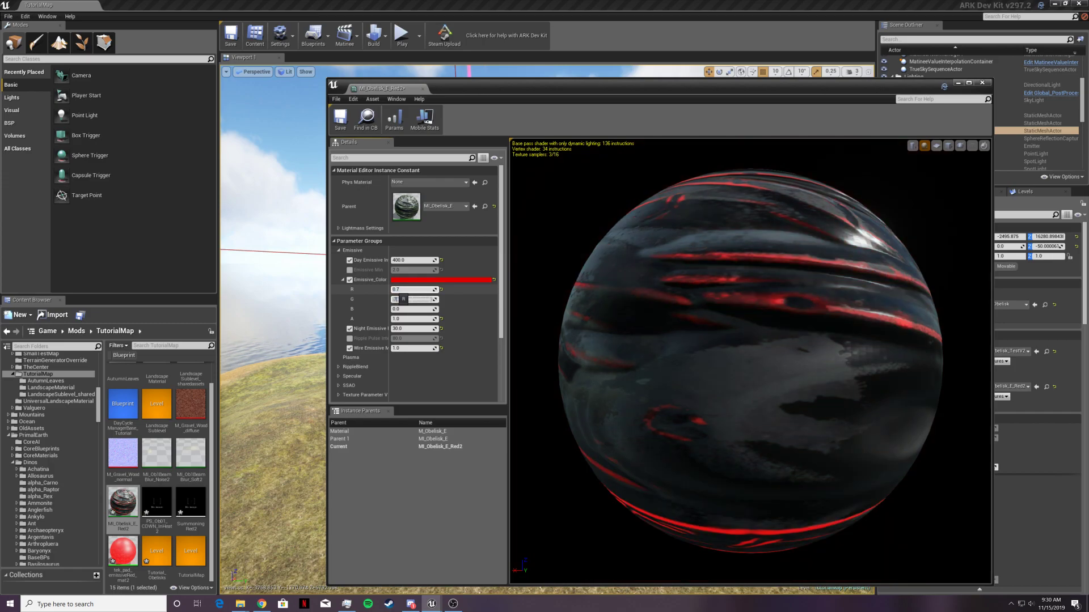
text(0.7)
key(Return)
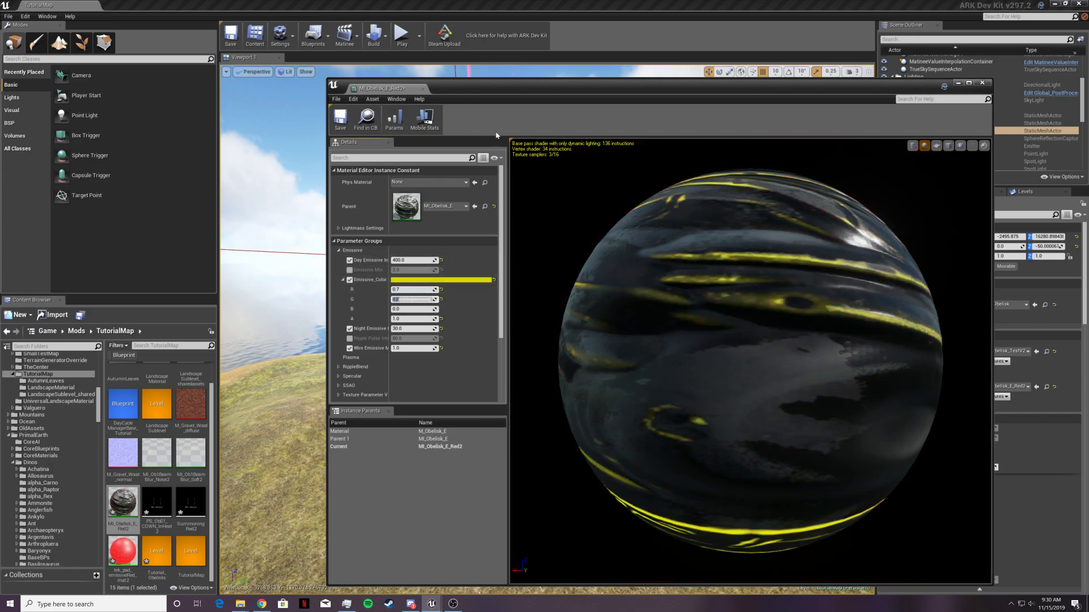
click(982, 83)
- Examine the recoloured obelisk from several sides, then the beam and spawning pad on the island below it
right_drag(630, 272, 731, 250)
key(s)
key(s)
key(s)
right_drag(630, 312, 631, 303)
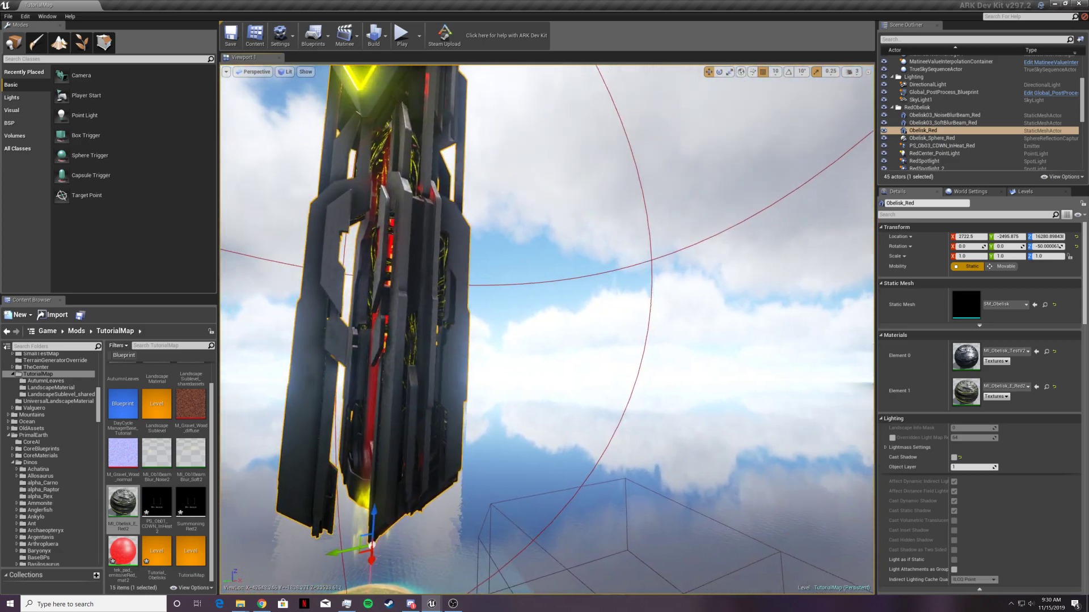
key(d)
right_drag(548, 307, 454, 453)
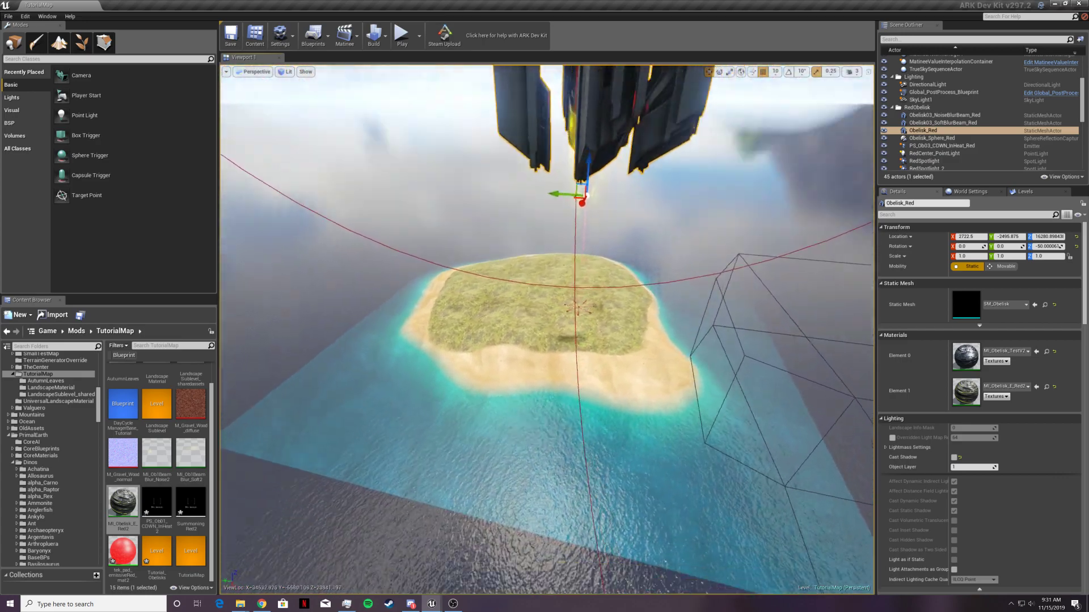
key(w)
key(d)
right_drag(547, 306, 442, 320)
key(w)
key(d)
right_drag(640, 372, 645, 381)
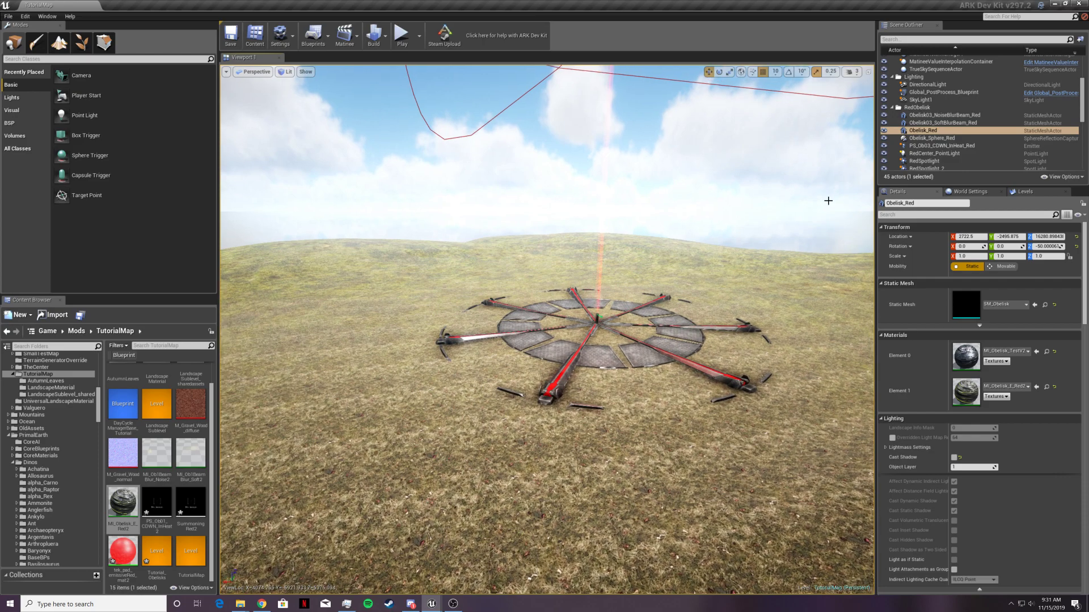
- Assign the TutorialMap copy PS_Ob01_CDWN_InHeat2 as the particle template of the PS_Ob03_CDWN_InHeat_Red emitter
click(939, 145)
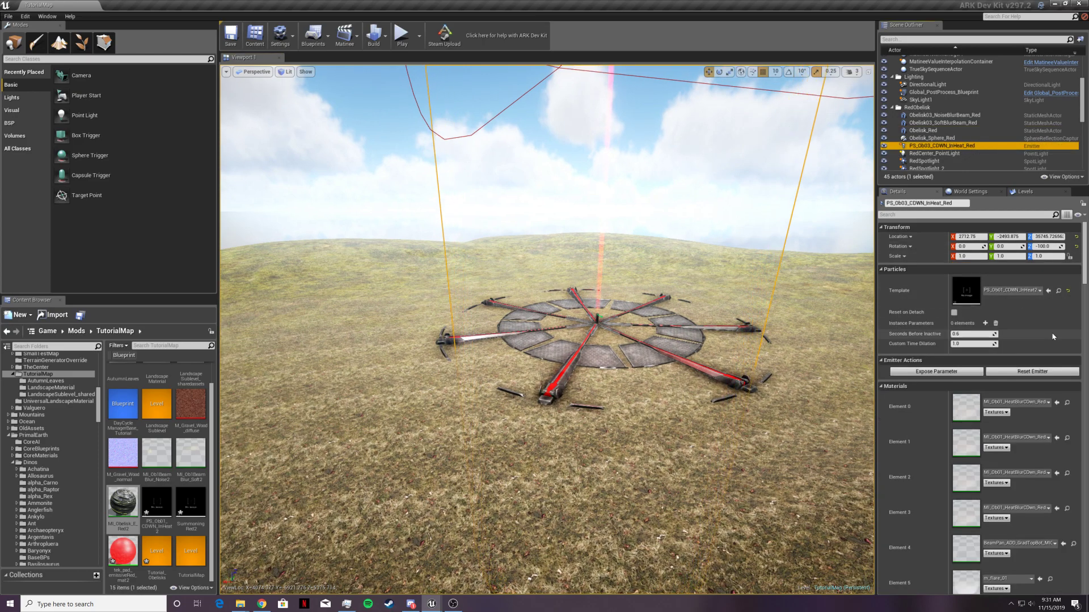
click(156, 502)
click(1048, 291)
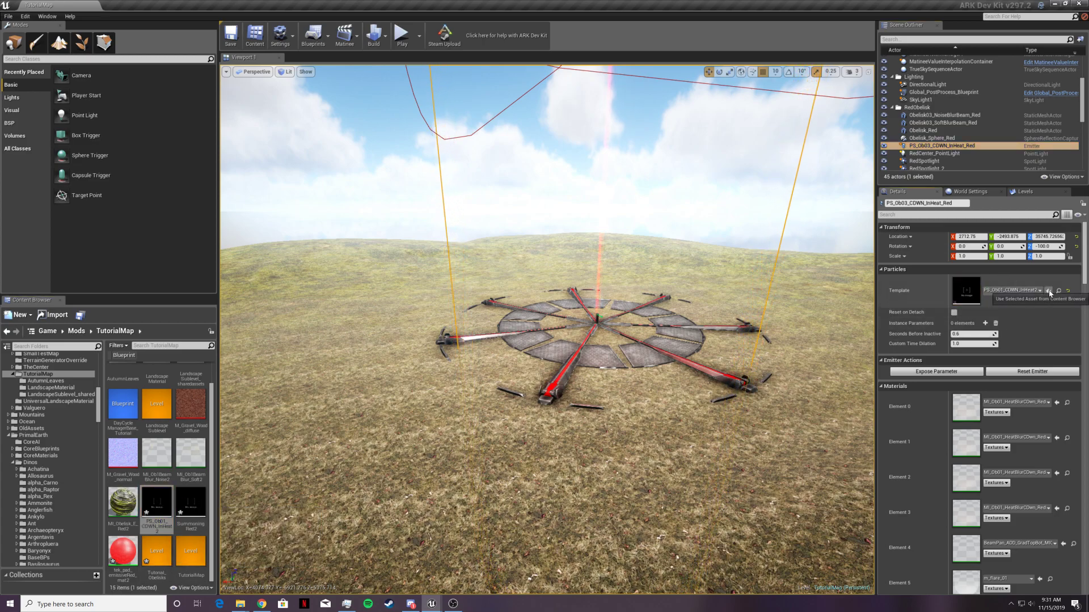
- Open the copied particle system and set X and Y to 0.7 in both Color Over Life points of the first emitter
double_click(967, 291)
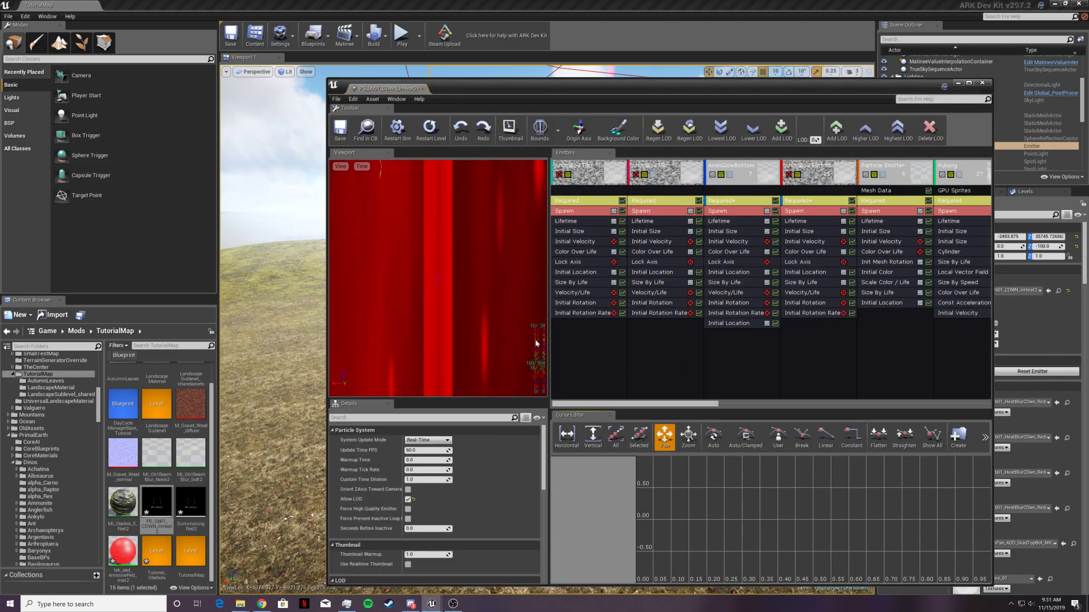
click(575, 253)
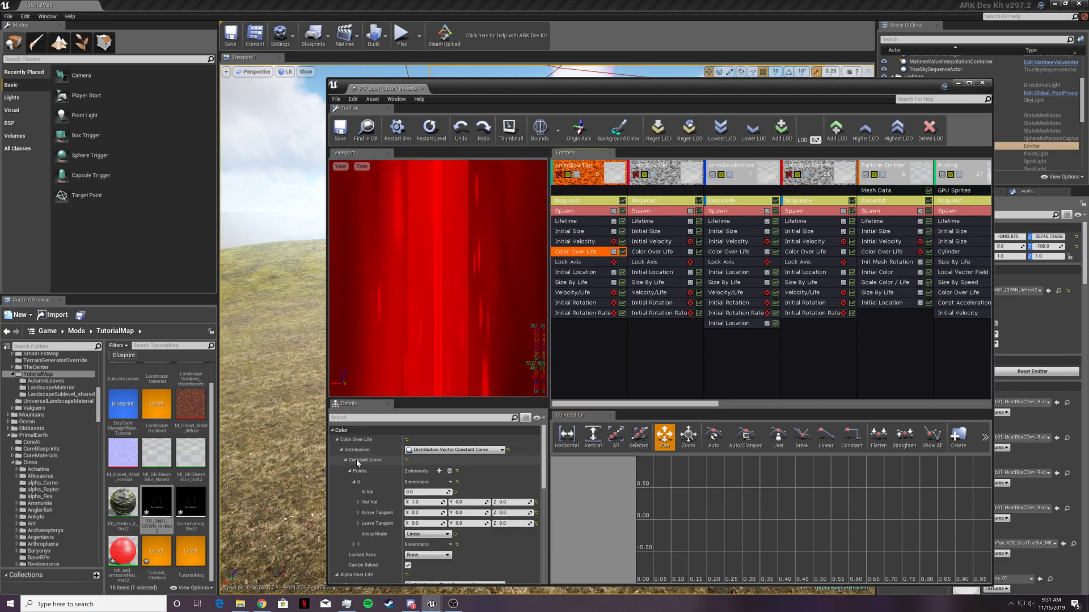
scroll(380, 481, down, 1)
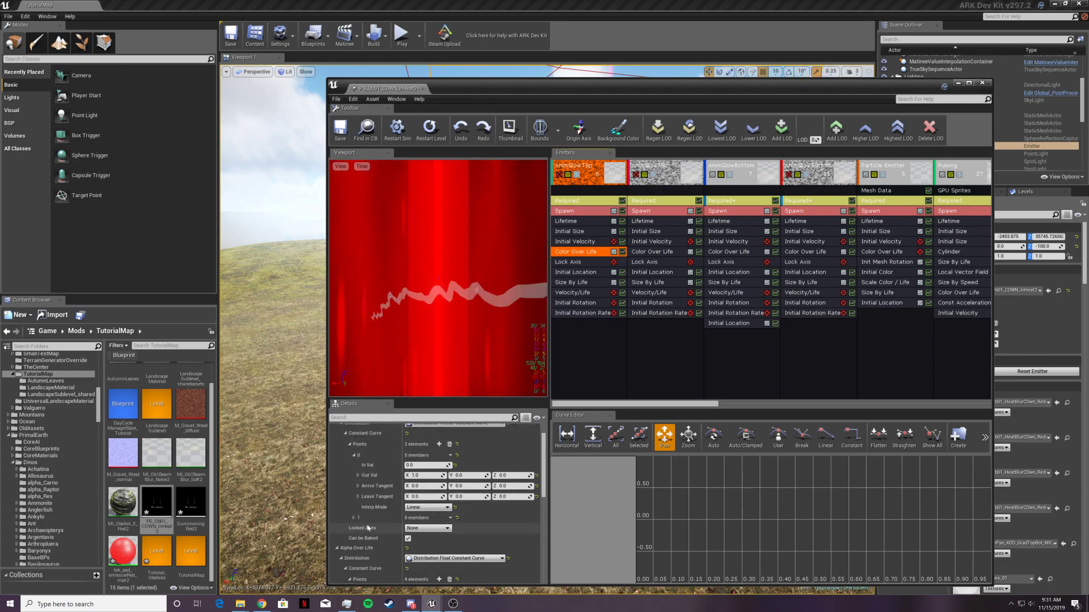
click(355, 518)
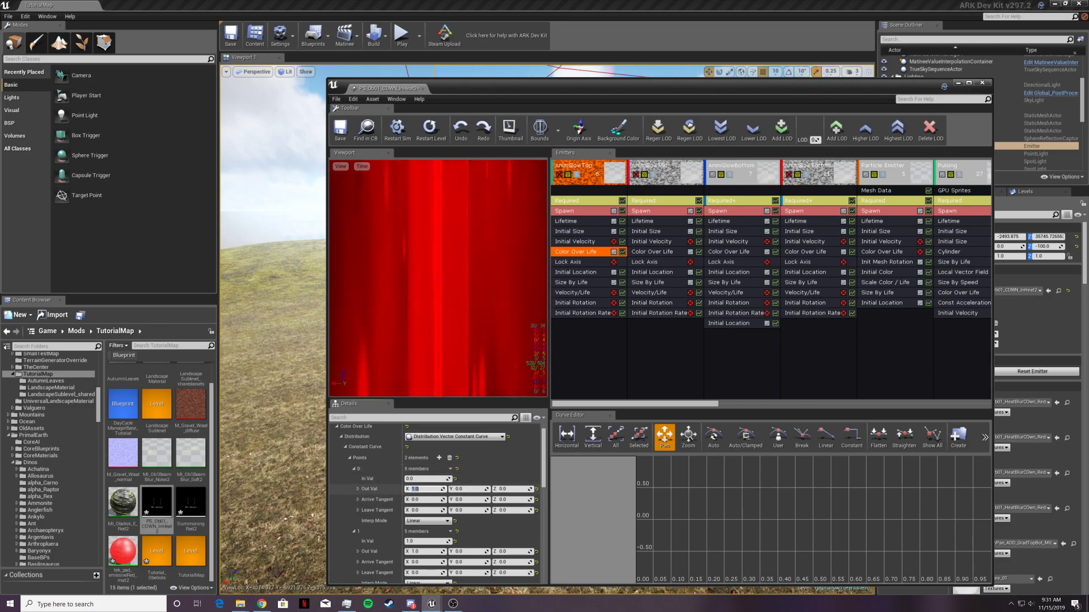
text(0.7)
key(Tab)
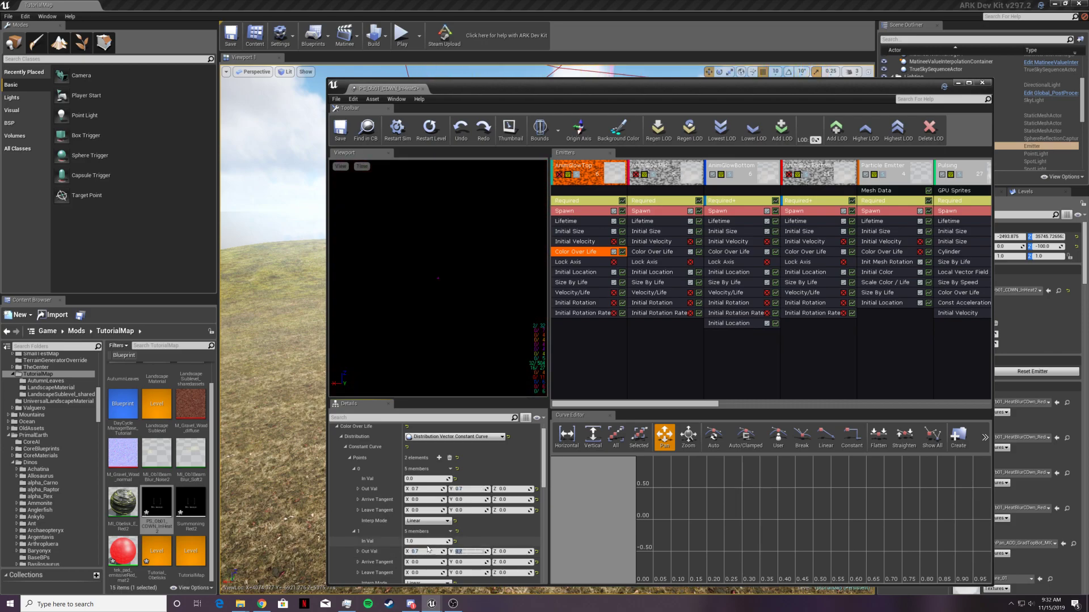
- Set the Out Val X and Y to 0.7 in both Color Over Life points of the second emitter
click(659, 255)
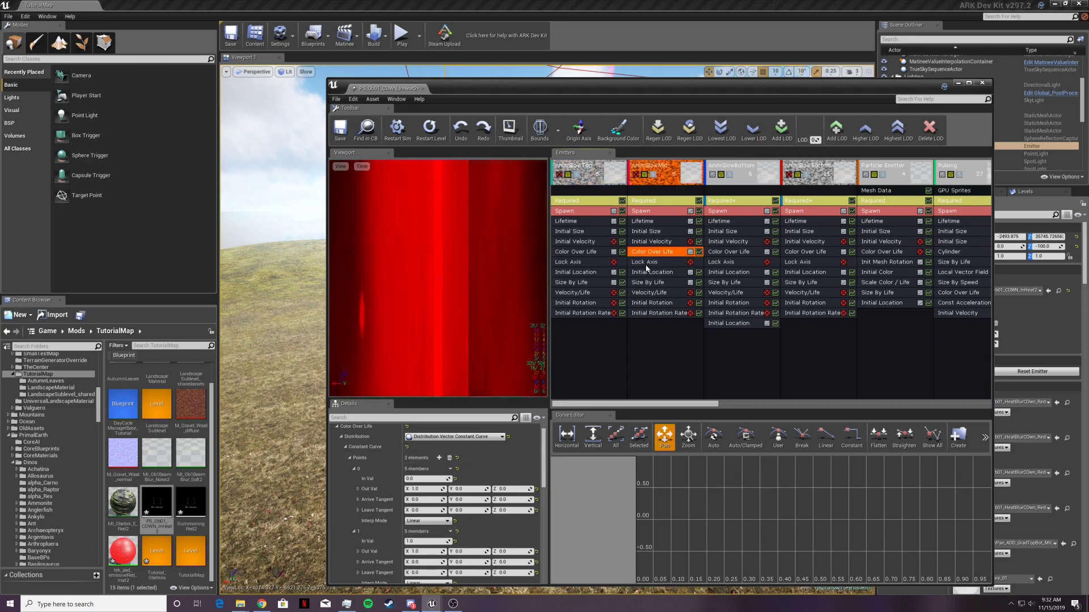
click(422, 489)
text(0.7)
key(Return)
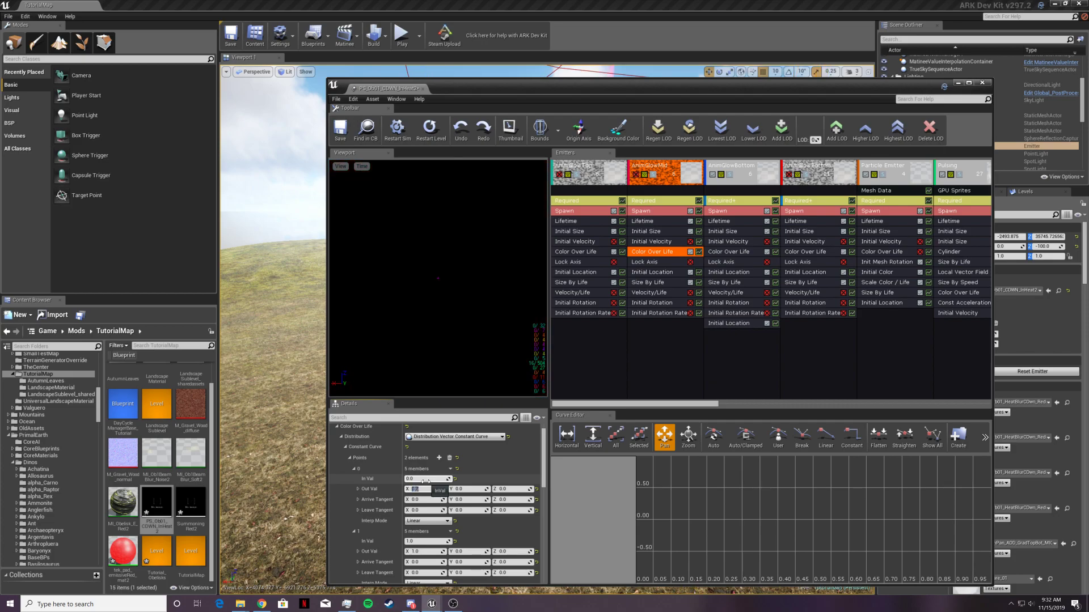
click(425, 551)
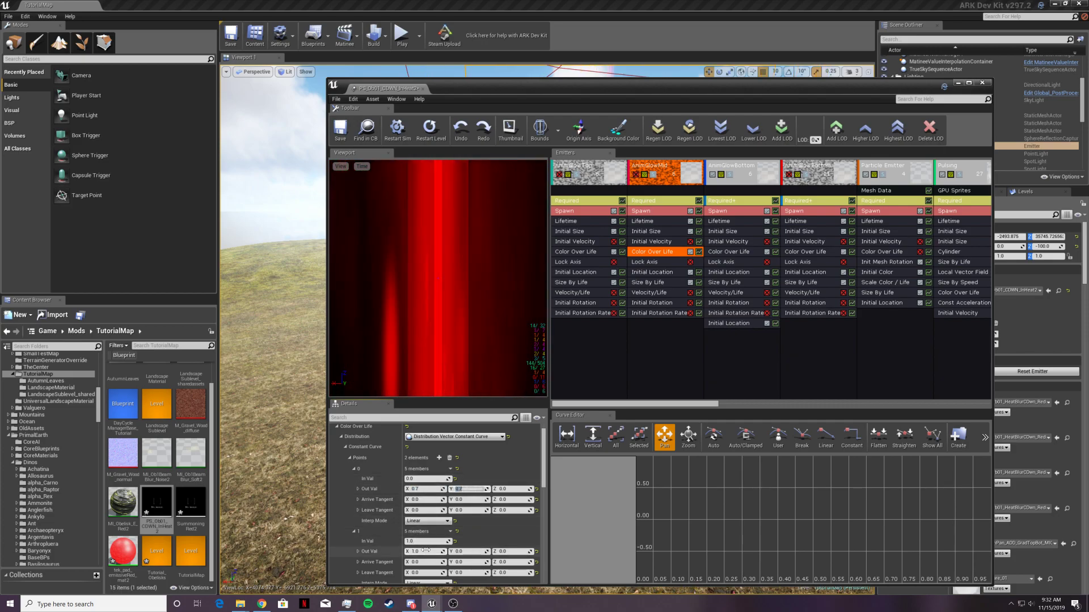
text(.0.7)
key(Tab)
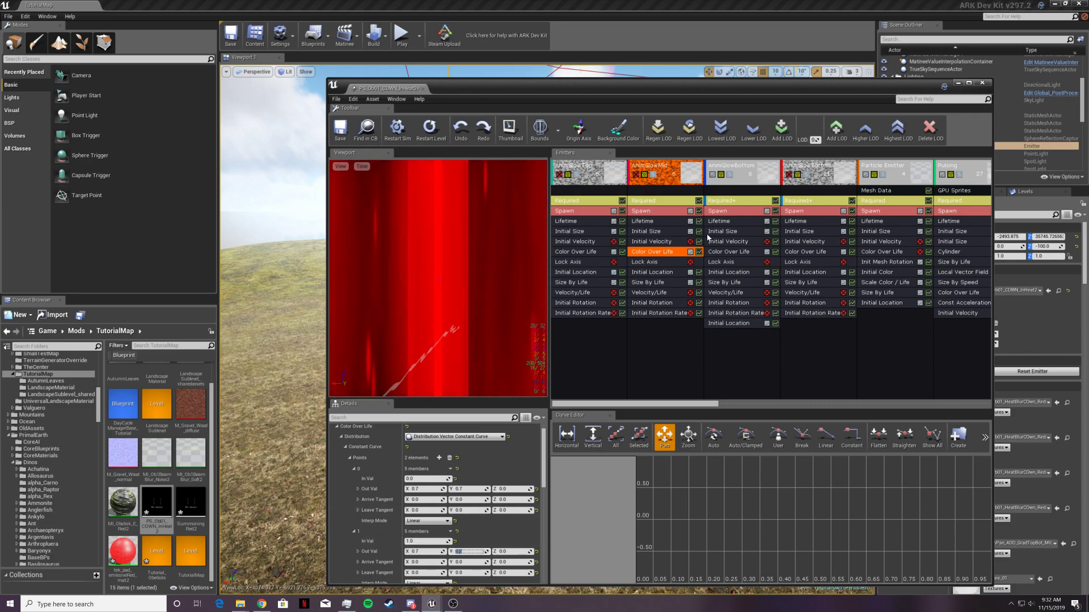
- Show the Color Over Life settings of the AnimGlowBottom emitter
click(736, 251)
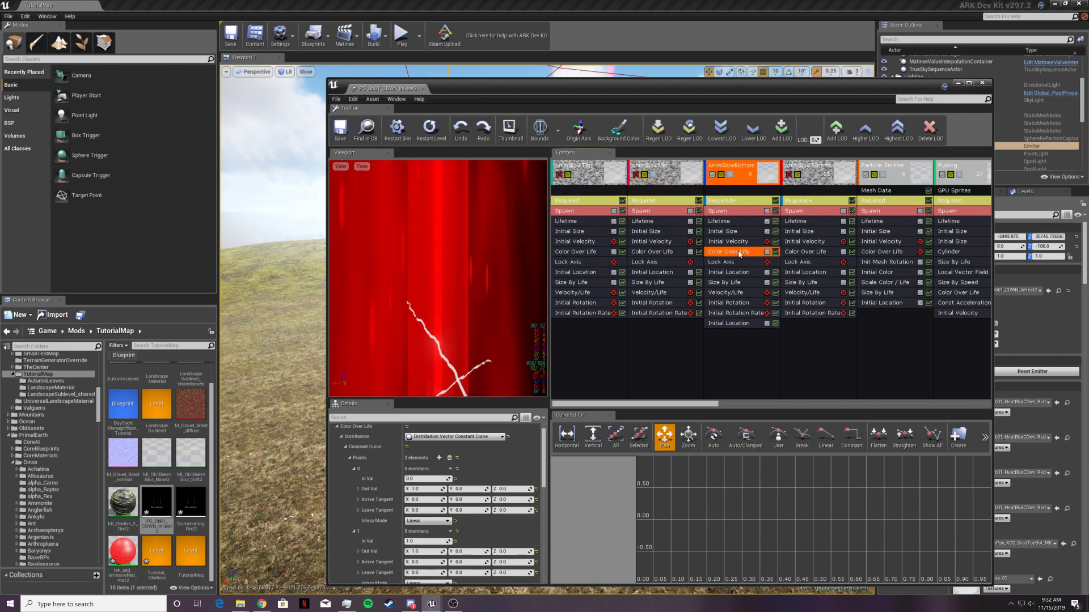